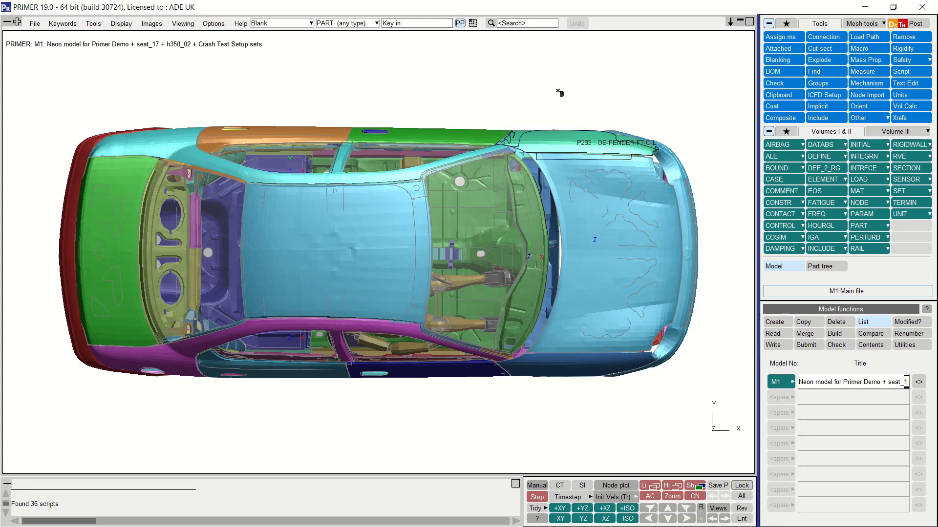
Launch Crash Test Setup from the Safety tools and use loaded Neon model M1 as the vehicle.
left_click(894, 60)
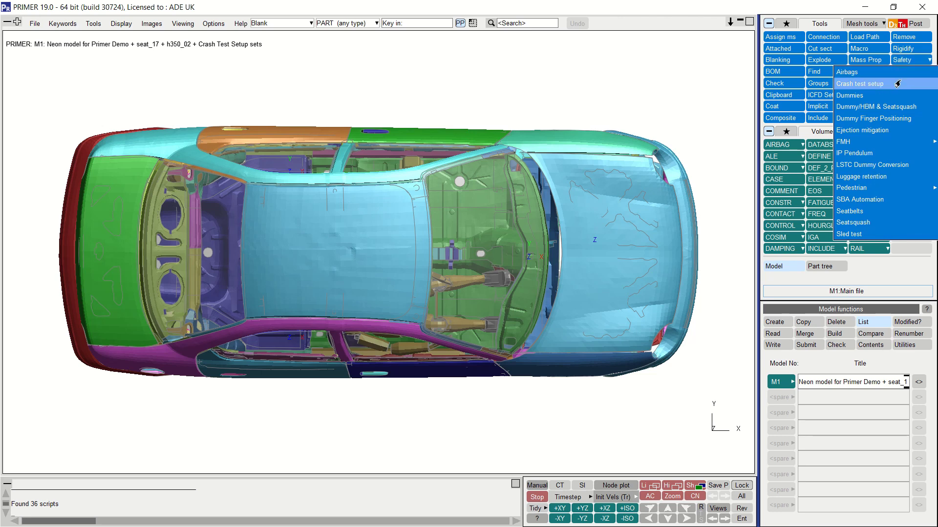
left_click(898, 86)
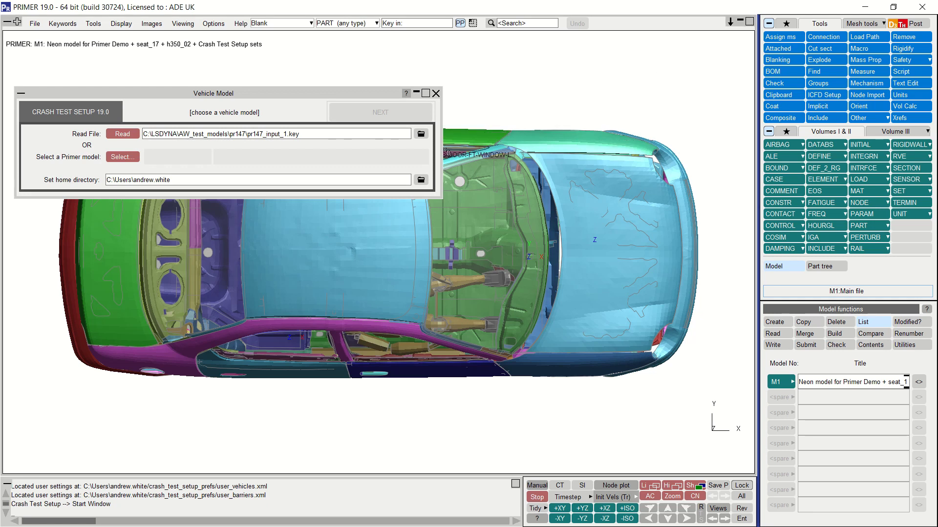
left_click(151, 136)
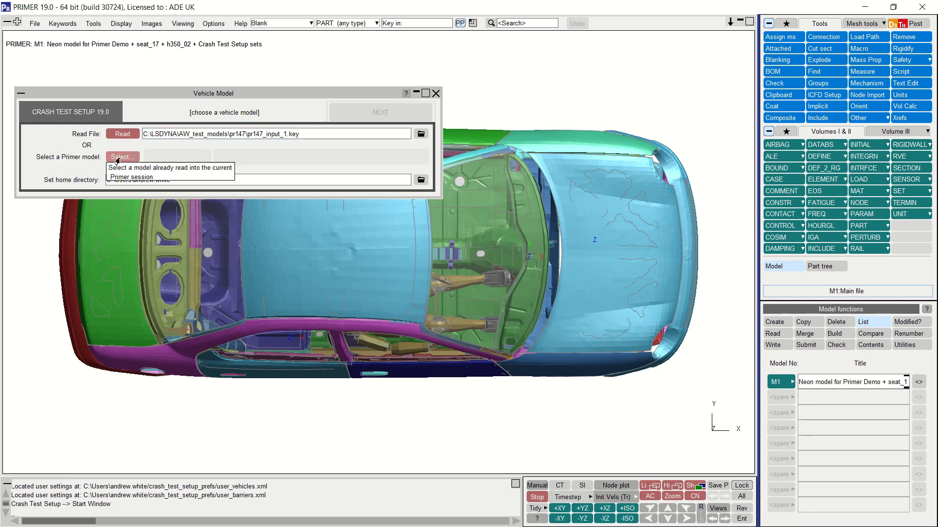
left_click(118, 157)
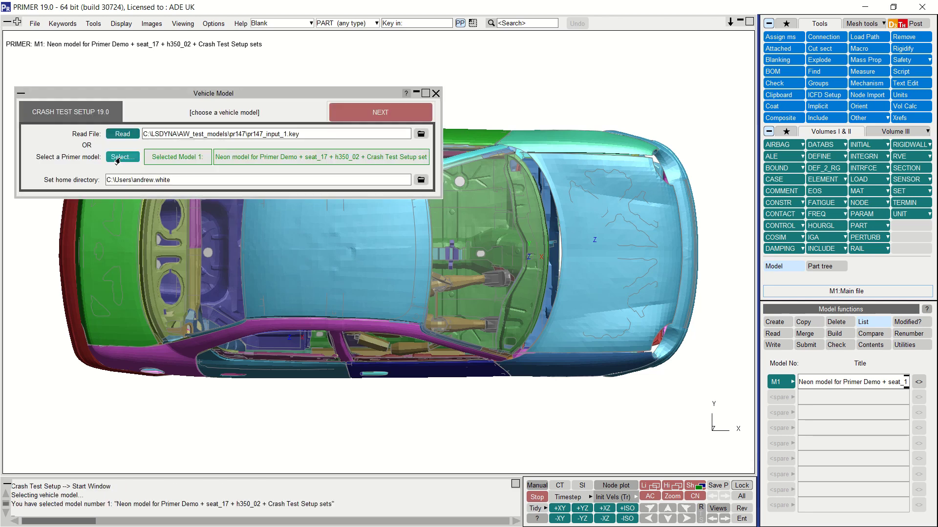
Advance from Vehicle Model to the Crash Test list of 25 regulation tests.
left_click(394, 113)
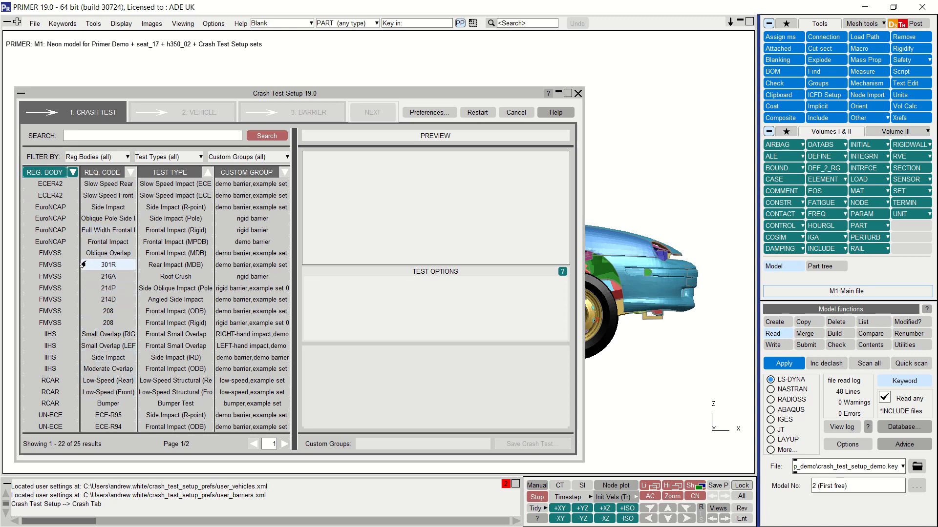
Select the FMVSS 216A Roof Crush test and sort the list by regulatory body and test type.
left_click(149, 280)
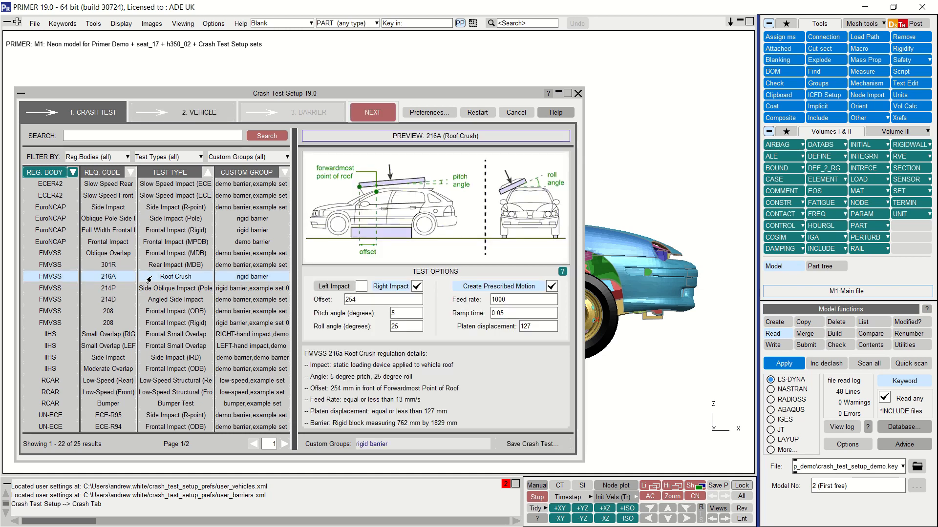
left_click(49, 173)
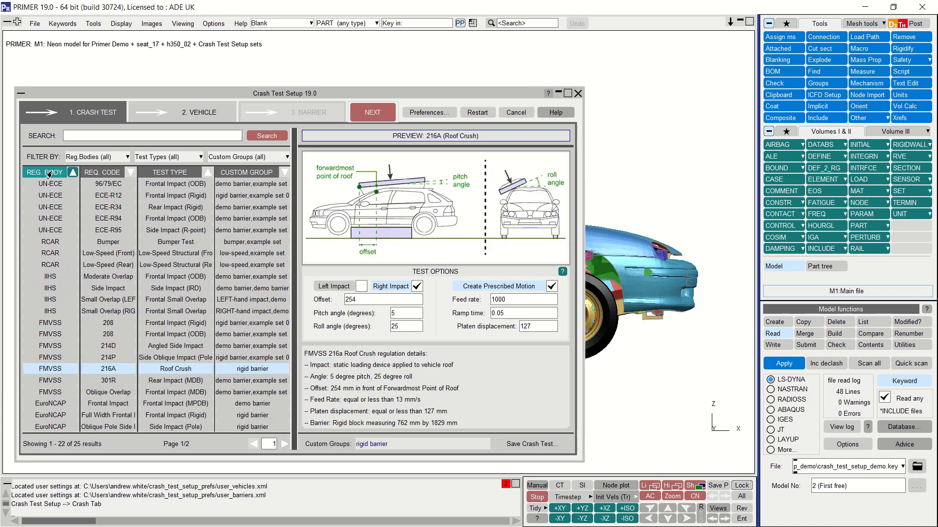
left_click(168, 173)
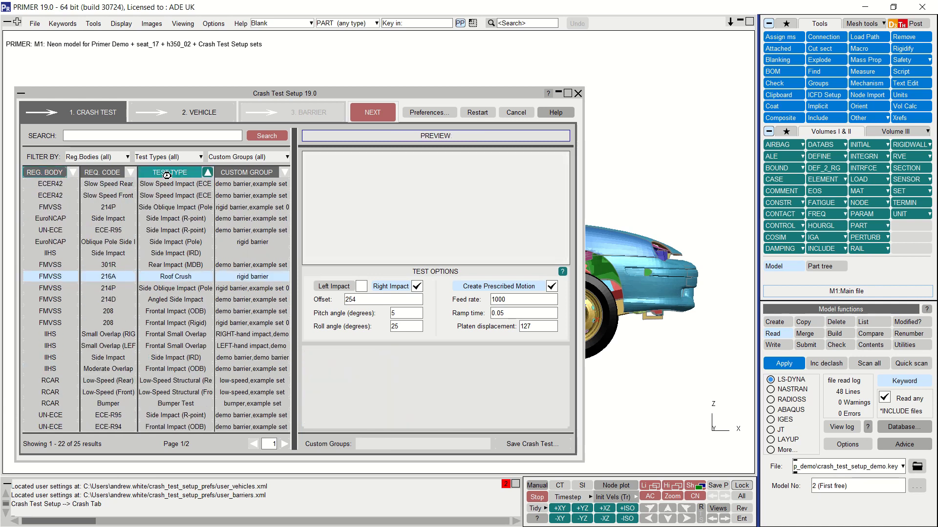
left_click(48, 173)
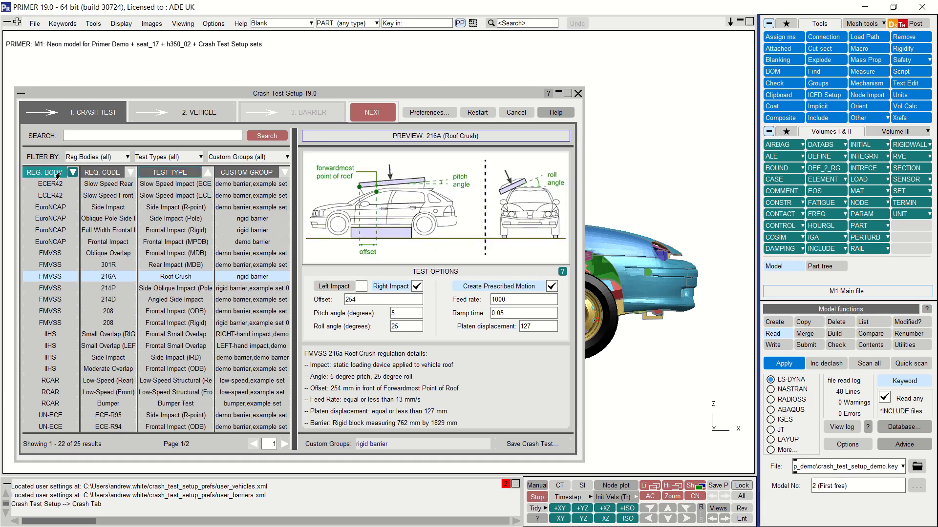
Filter to EuroNCAP and to Side Impact (R-point) tests, then reset both filters to (all).
left_click(118, 159)
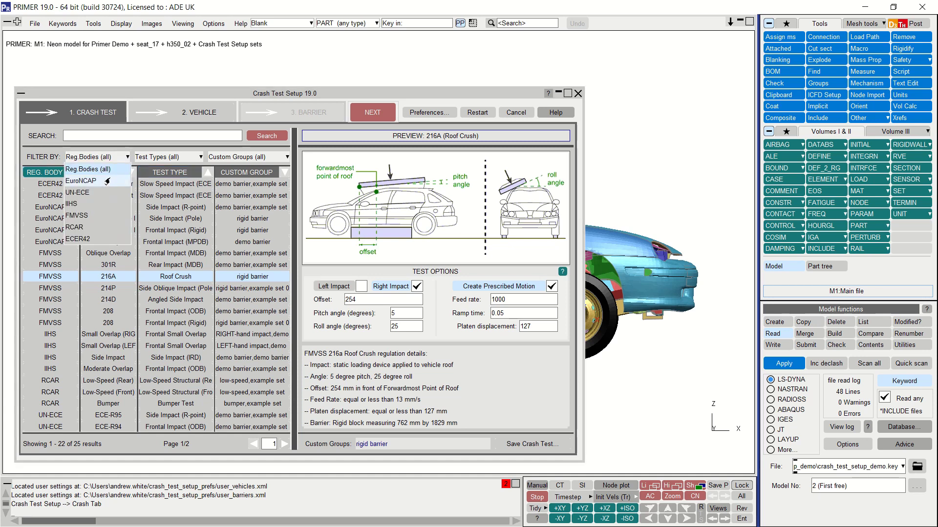
left_click(107, 182)
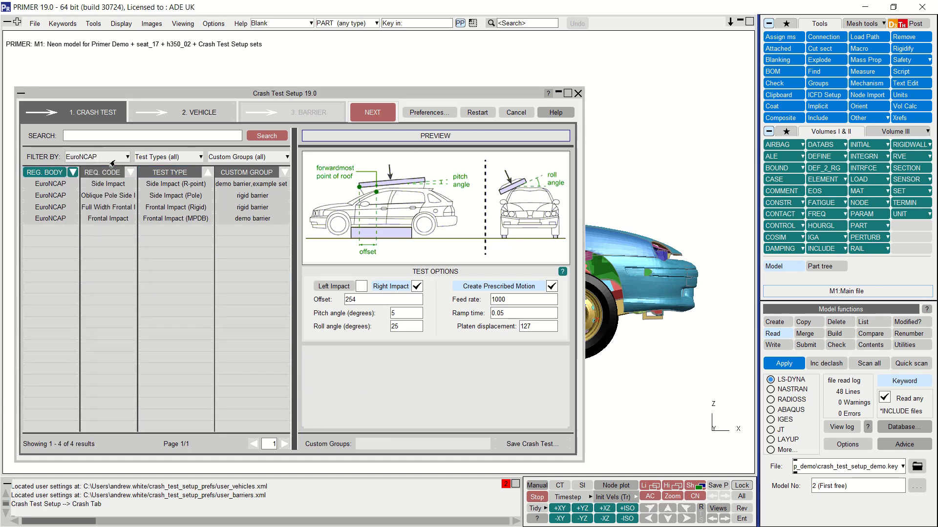
left_click(110, 157)
left_click(108, 173)
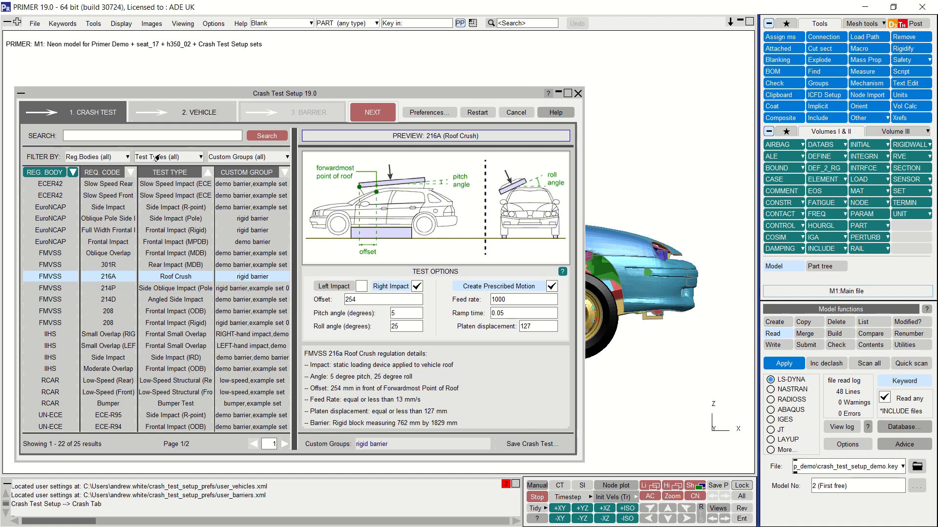
left_click(156, 157)
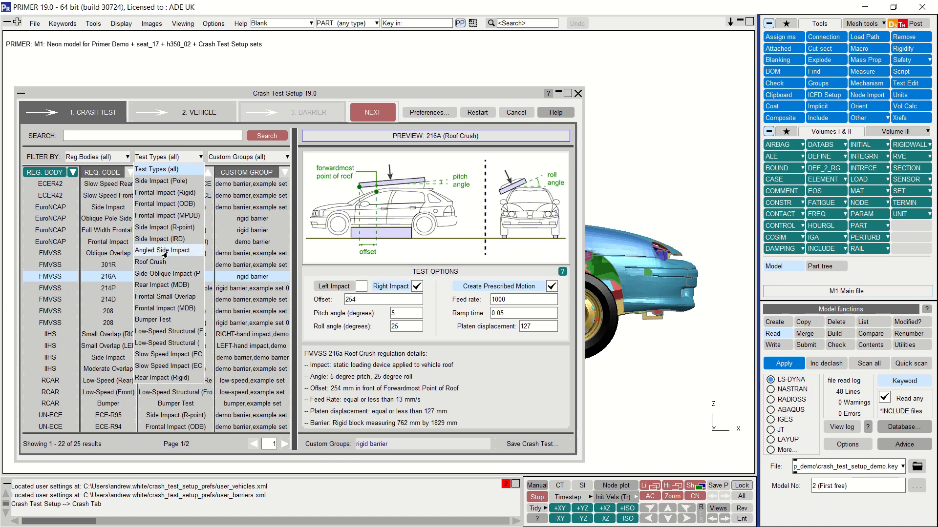
left_click(166, 229)
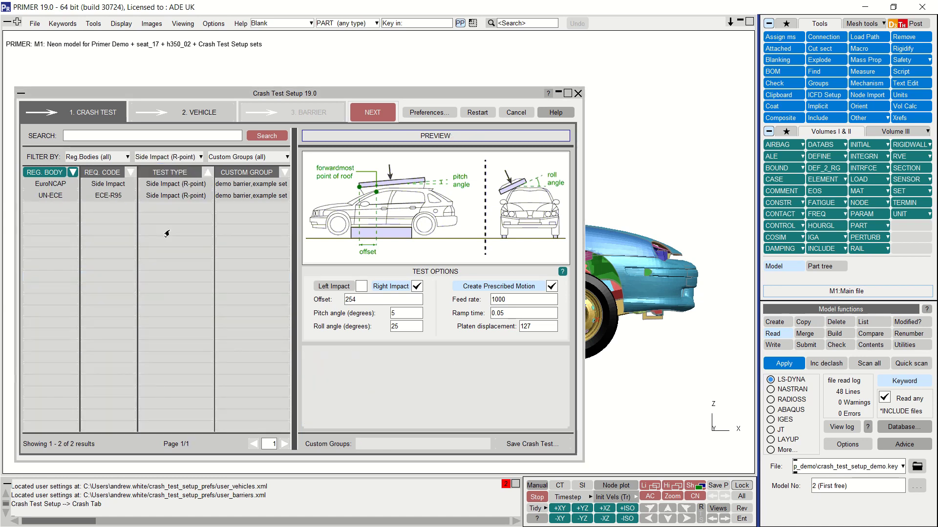
left_click(183, 157)
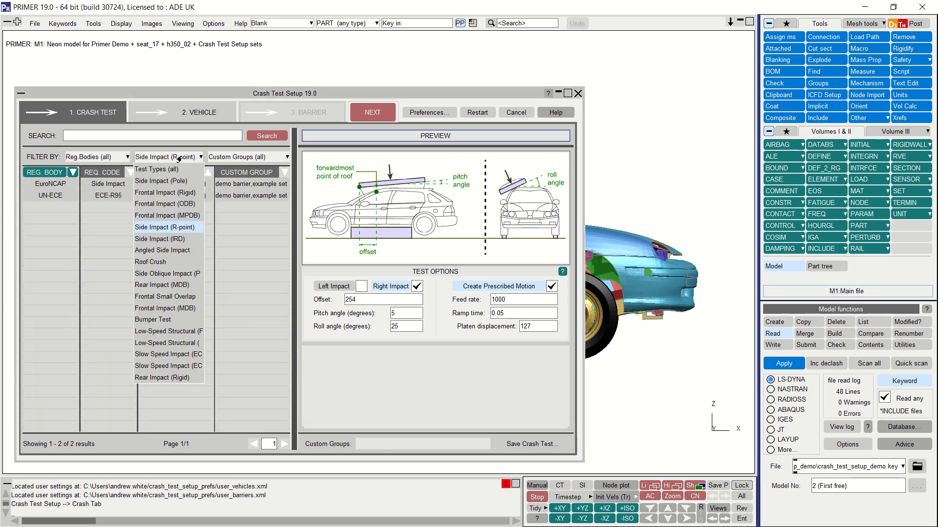
left_click(178, 170)
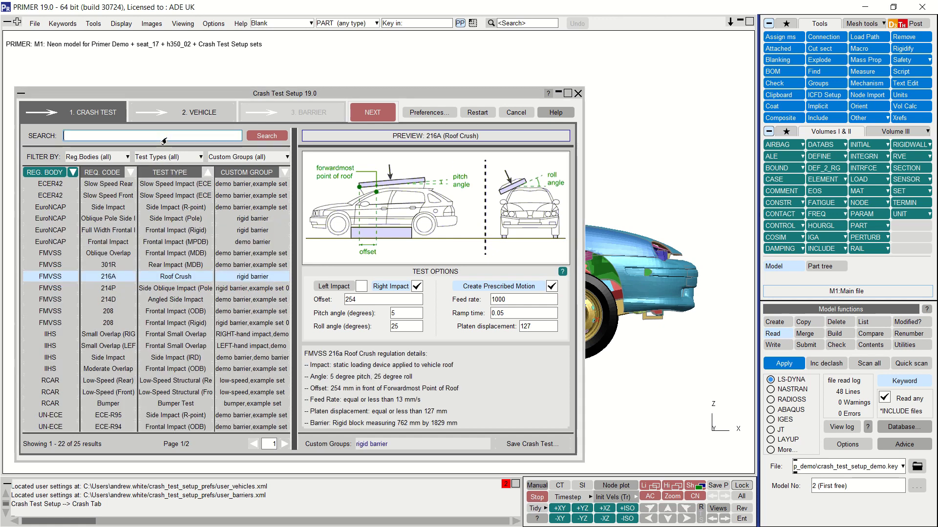
Search 'oblique' and choose the FMVSS Oblique Overlap frontal test.
type("oblique")
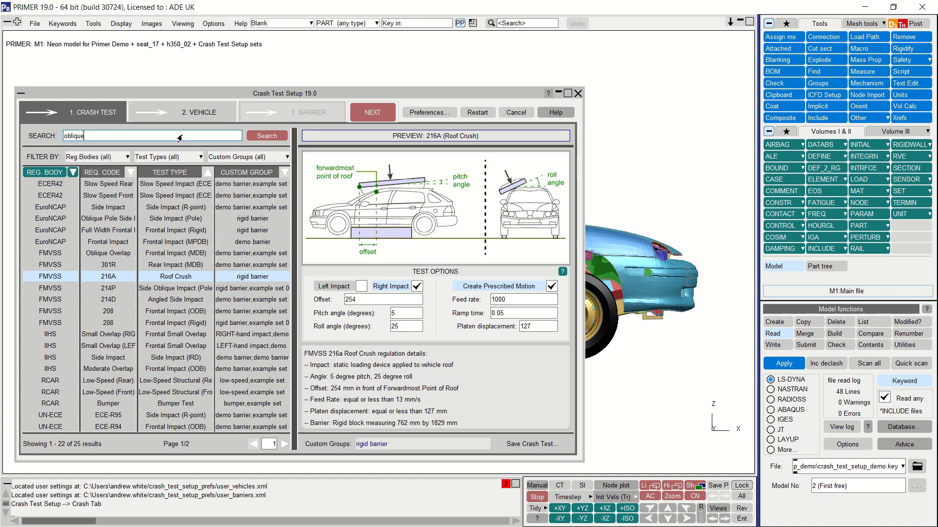
left_click(259, 137)
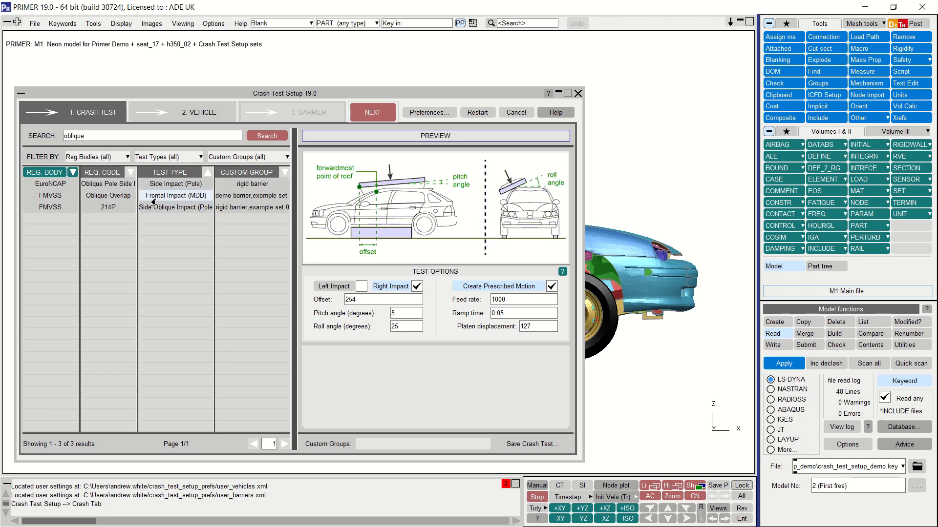
left_click(154, 197)
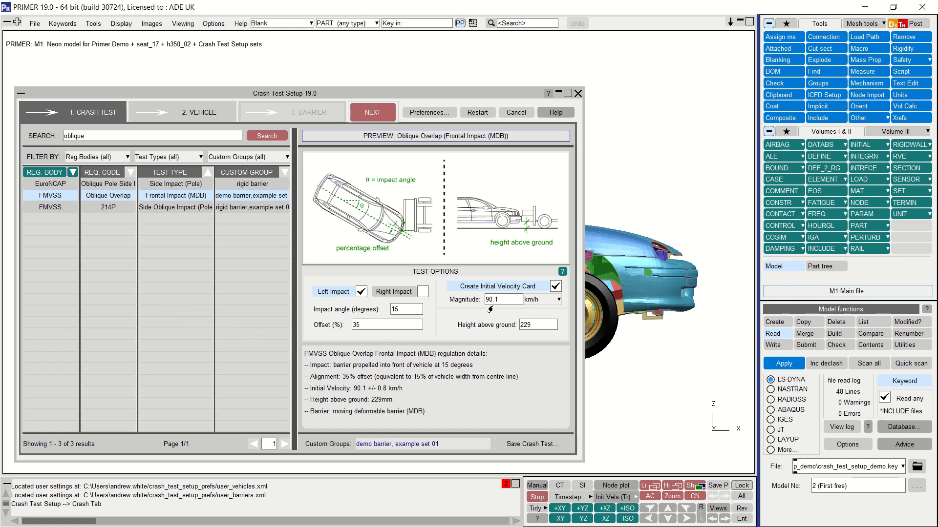
Set the initial velocity to 80 km/h with left-side impact only.
left_click_drag(501, 300, 480, 302)
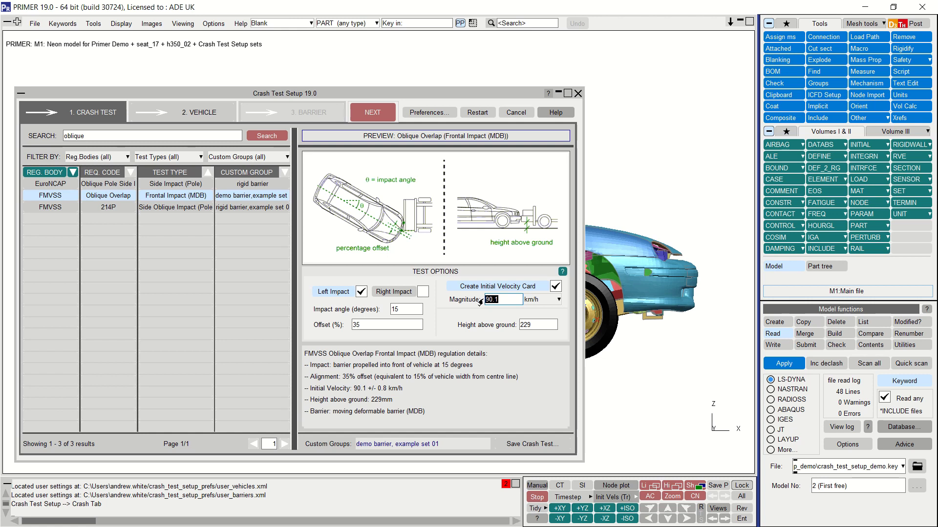
type("80")
key("Tab")
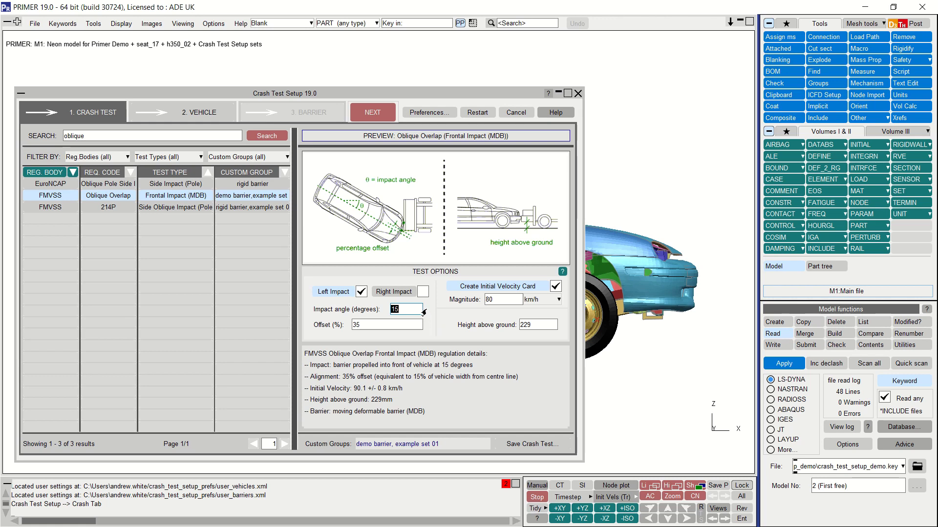
left_click(422, 293)
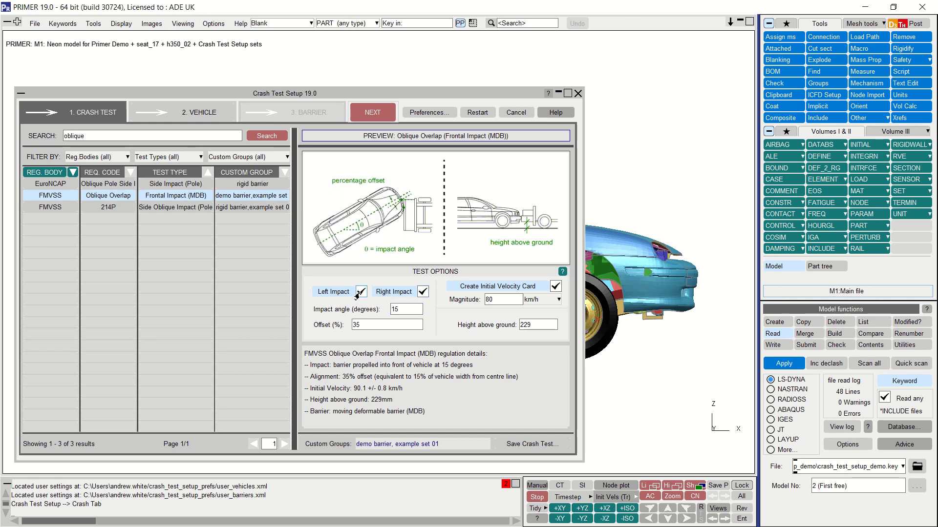
left_click(361, 325)
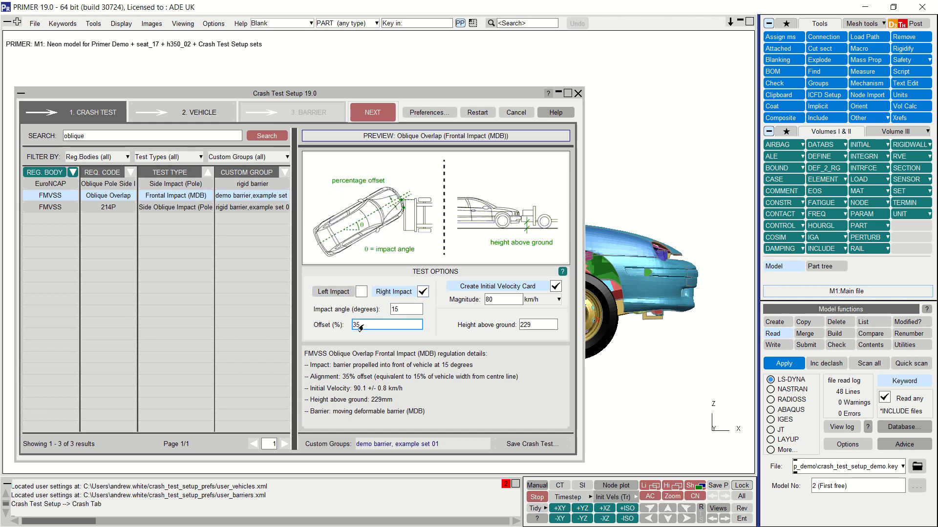
left_click(360, 292)
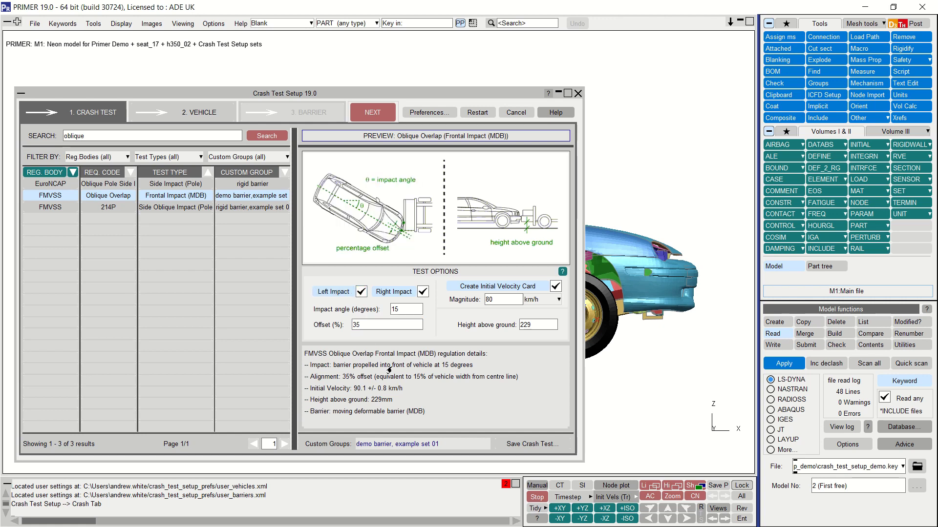
left_click(421, 293)
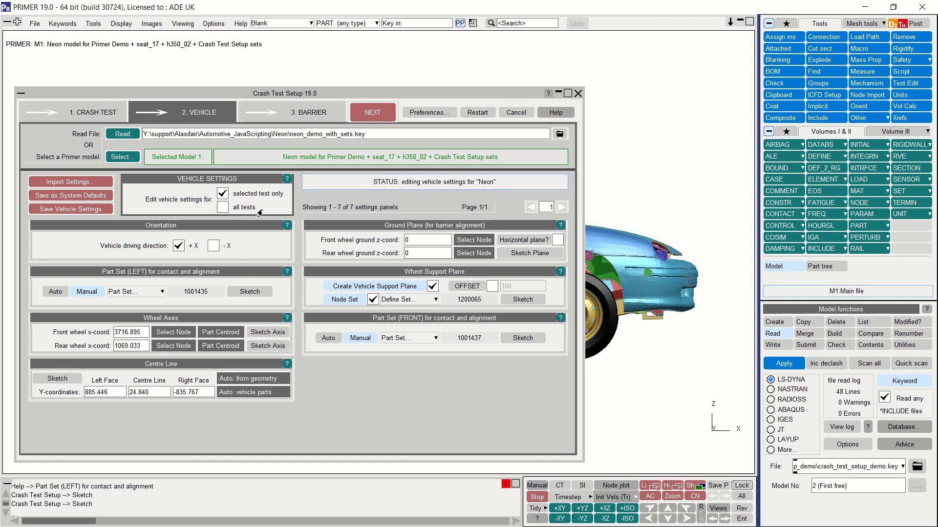
Limit vehicle settings to the selected test on page 1/2 and view the Part Set (LEFT) help.
left_click(223, 208)
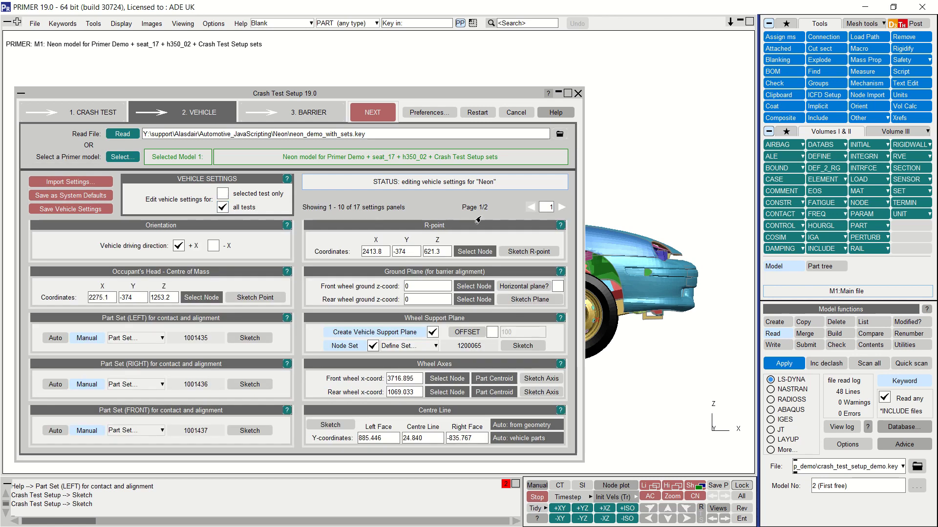
left_click(562, 207)
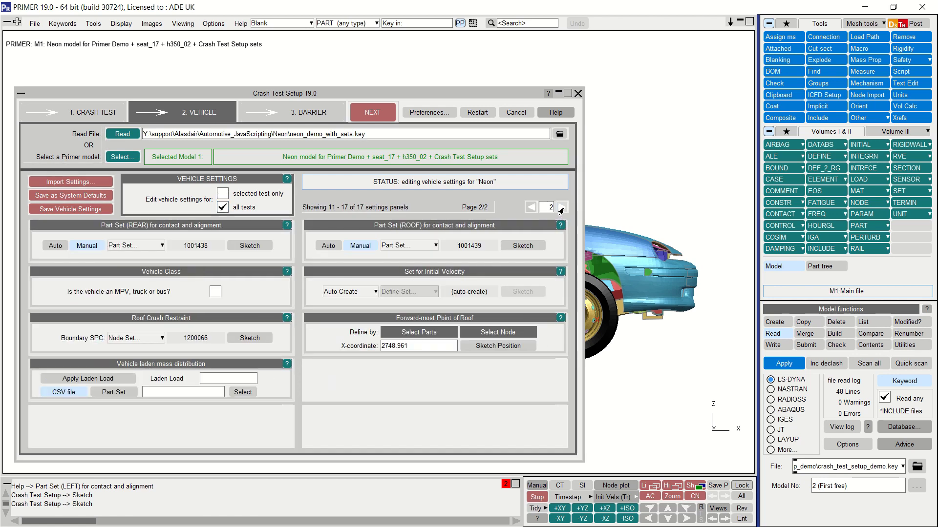
left_click(529, 208)
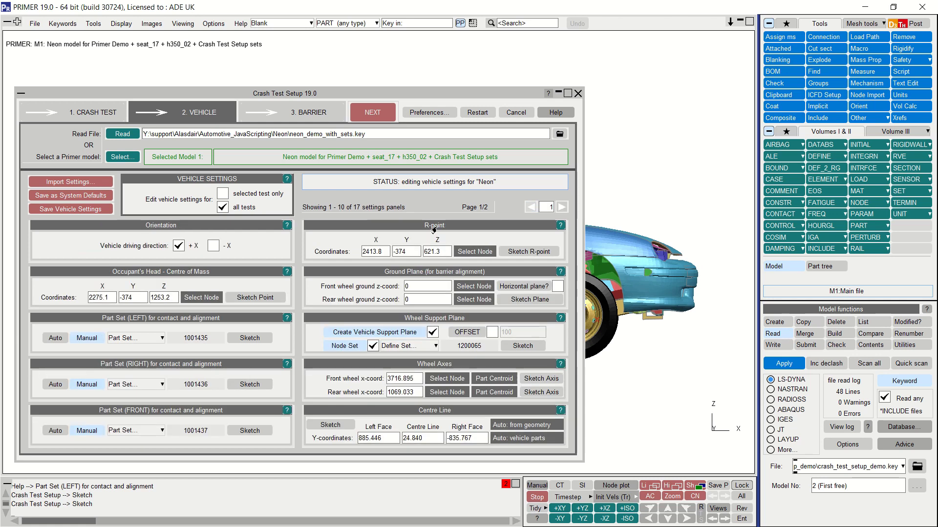
left_click(221, 194)
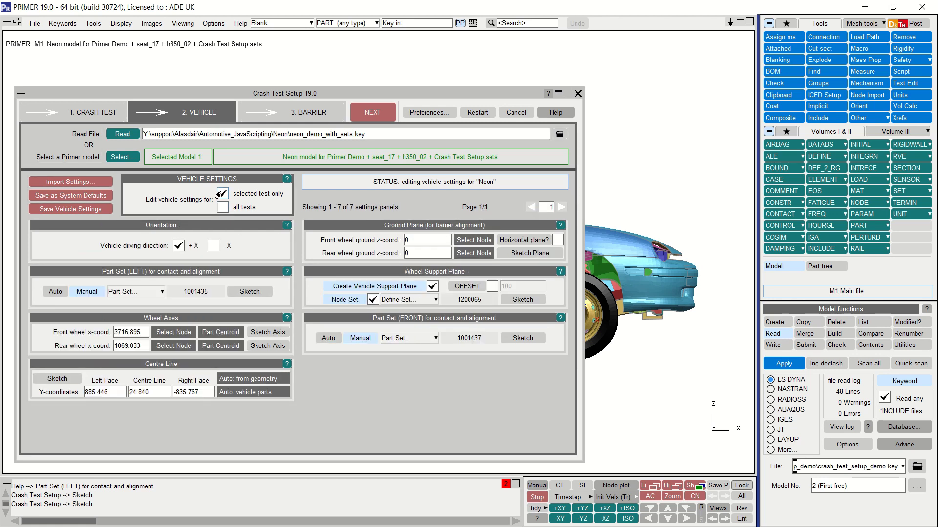
left_click(287, 272)
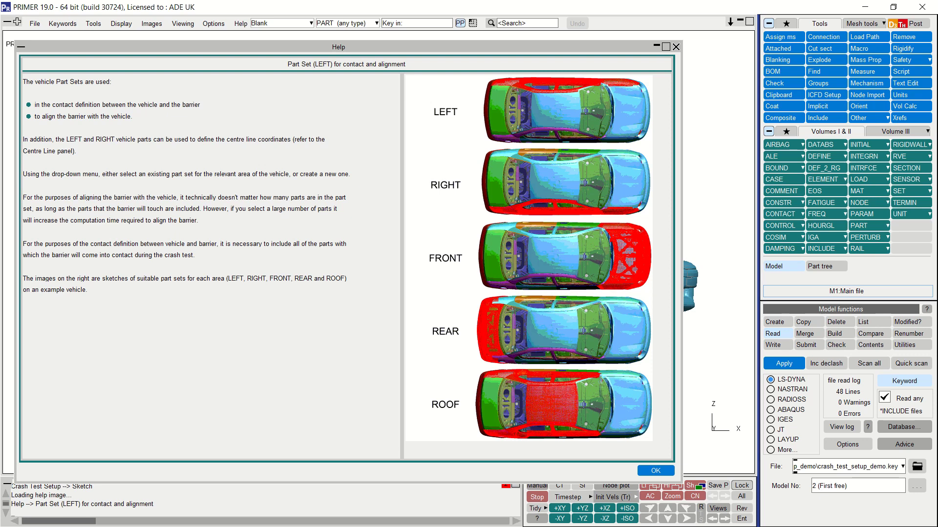
Close the help, then sketch left part set 1001435 and the ground plane on the car.
left_click(675, 47)
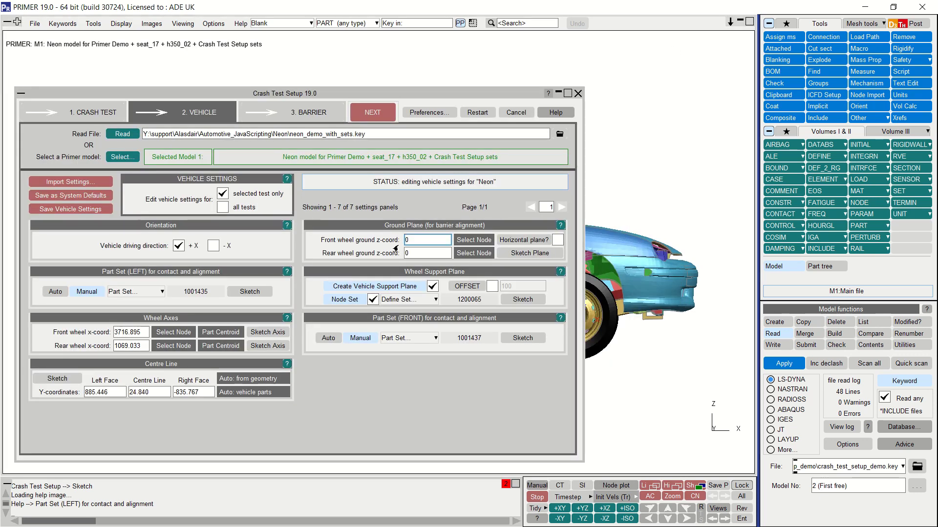
left_click(253, 293)
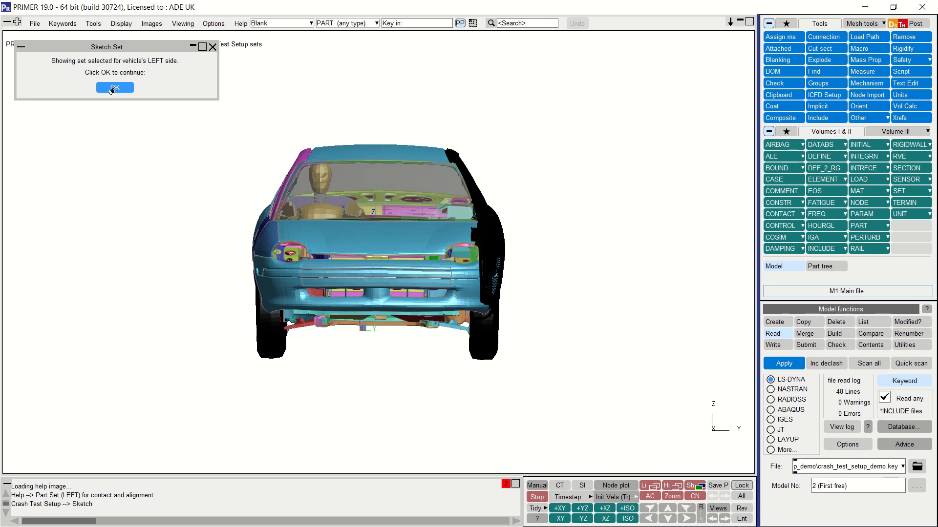
left_click(113, 88)
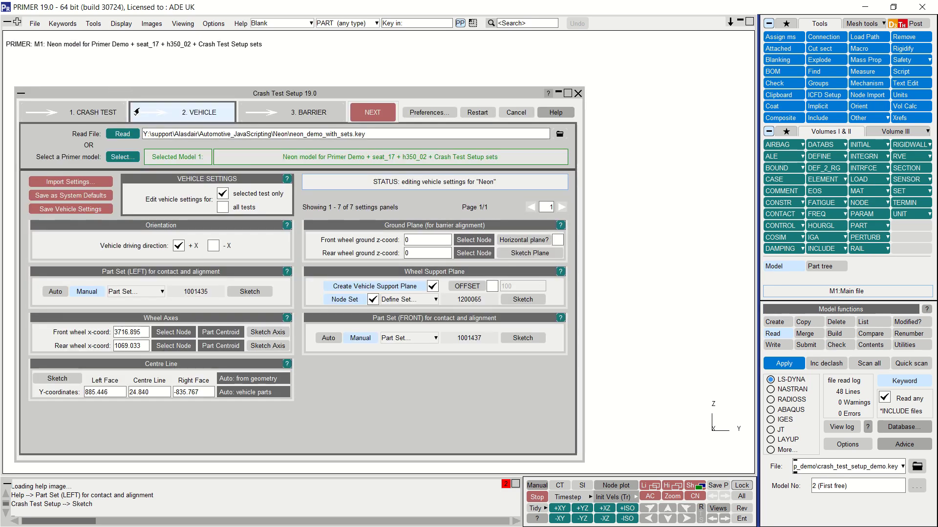
left_click(546, 253)
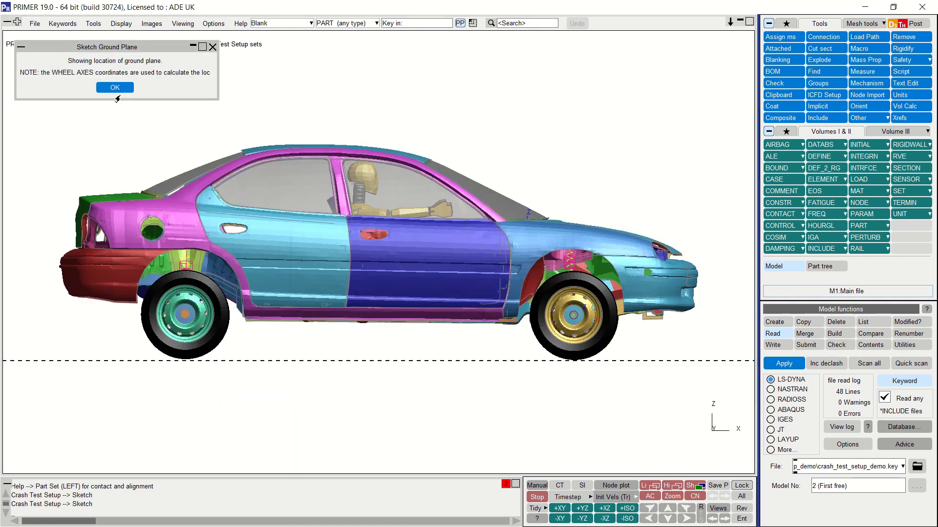
left_click(114, 88)
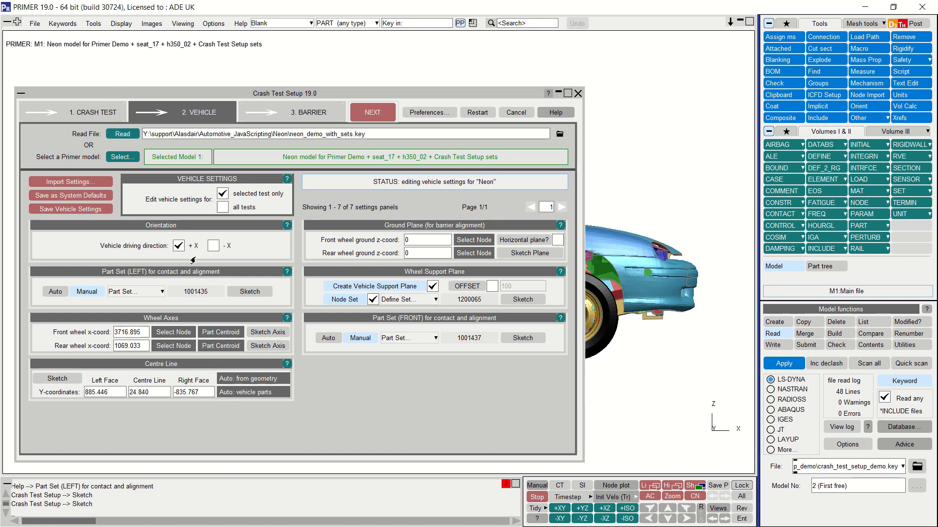
Switch the vehicle driving direction to -X and back to +X.
left_click(212, 245)
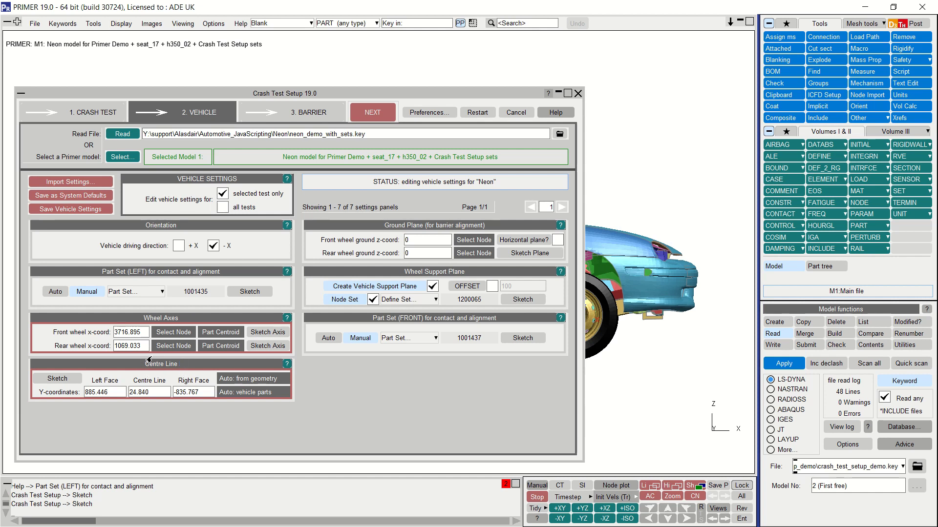
left_click(178, 247)
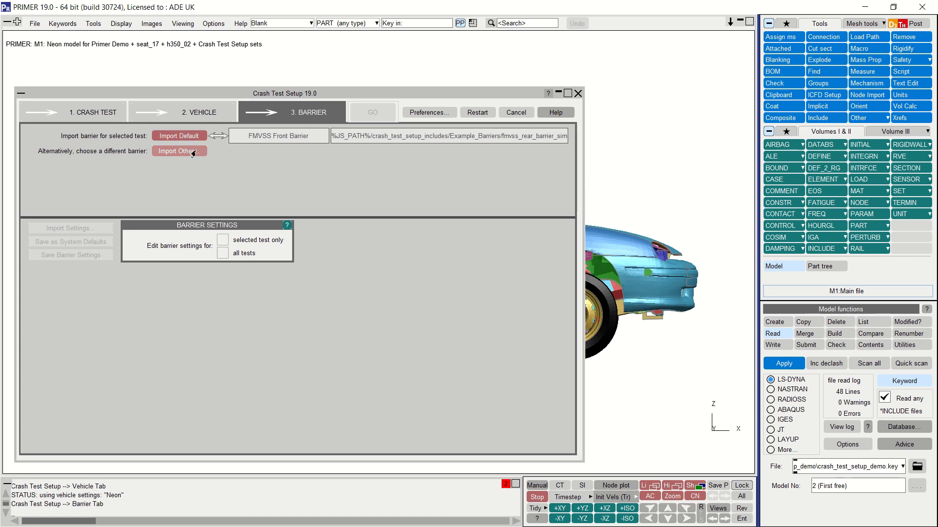
Import the default FMVSS Front Barrier via Import Other, reaching its transform with TRANID 110001.
left_click(188, 152)
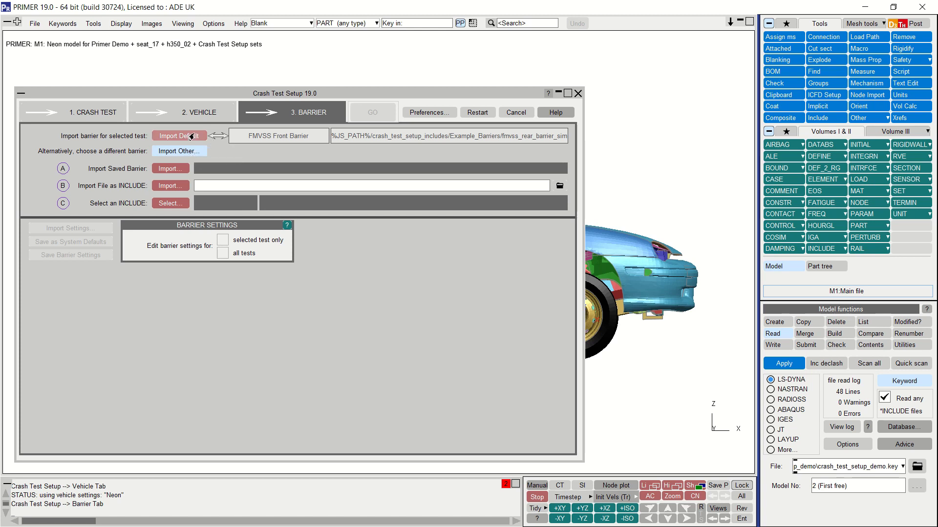
left_click(191, 136)
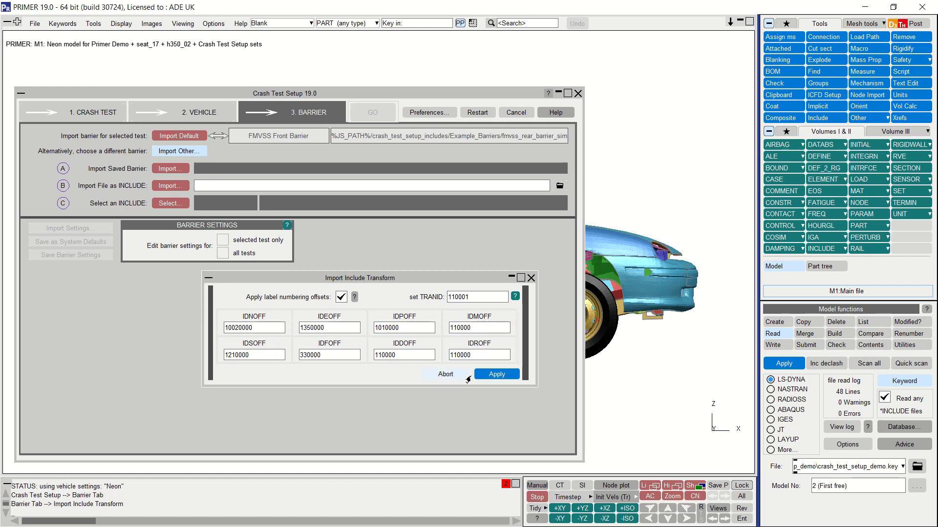
Apply the label offsets to import the barrier as include 44 and inspect its position.
left_click(496, 374)
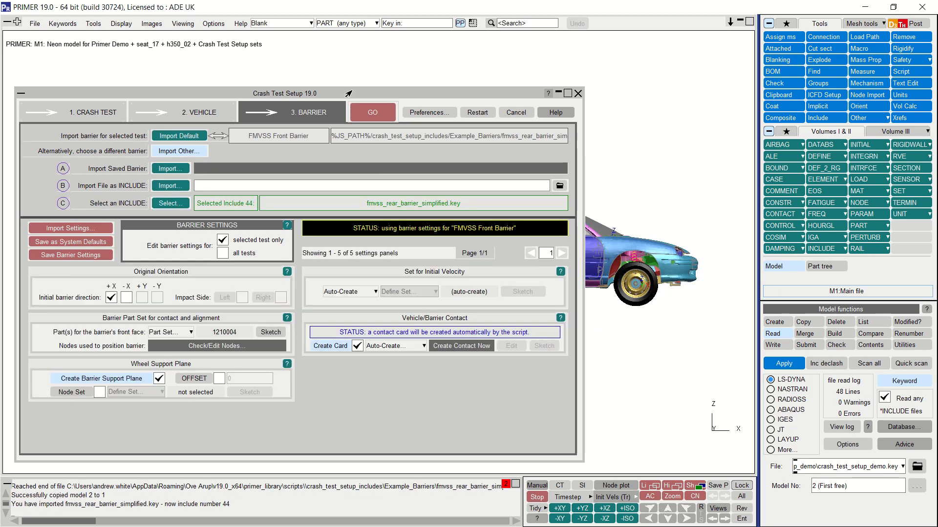
left_click_drag(349, 94, 403, 331)
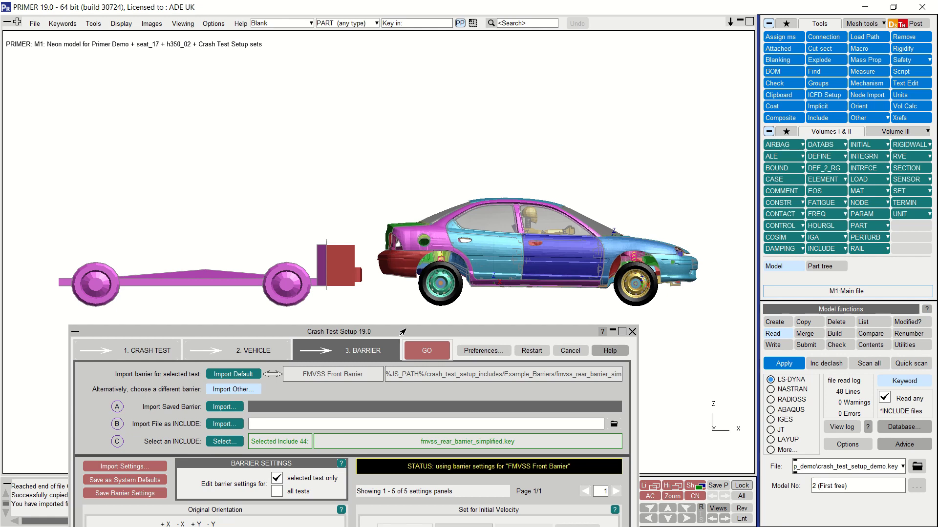
left_click_drag(403, 332, 370, 72)
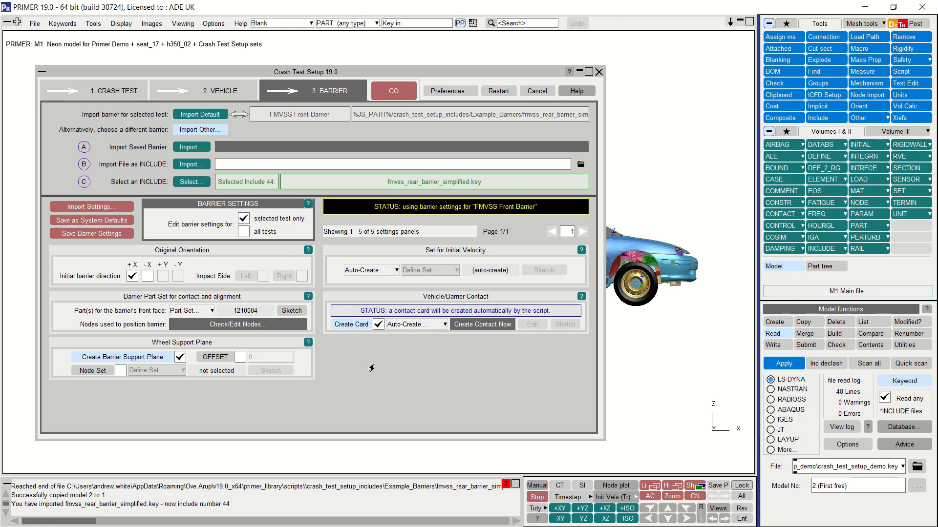
left_click(415, 324)
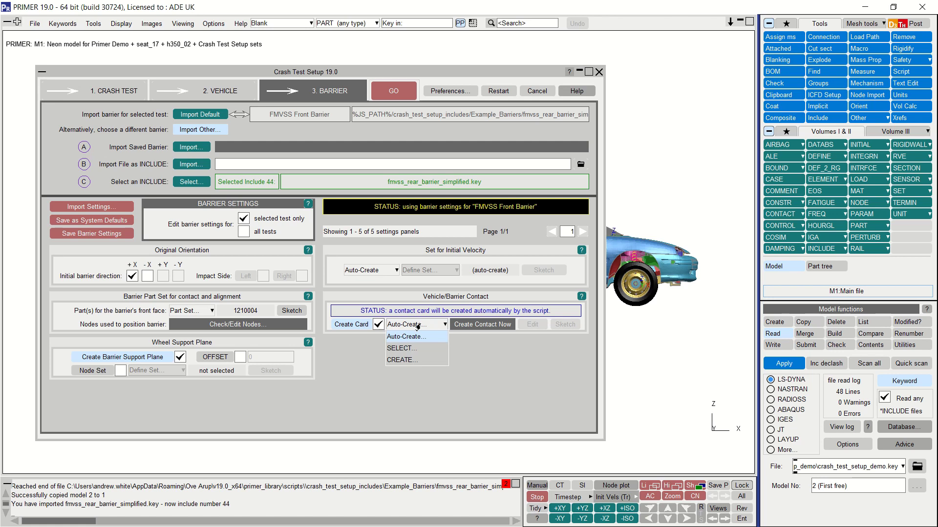
left_click(417, 349)
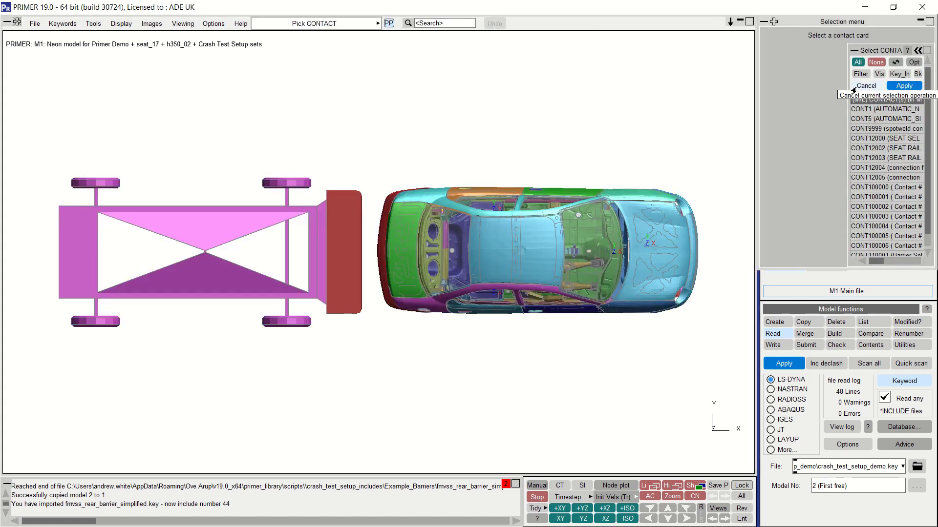
left_click(871, 86)
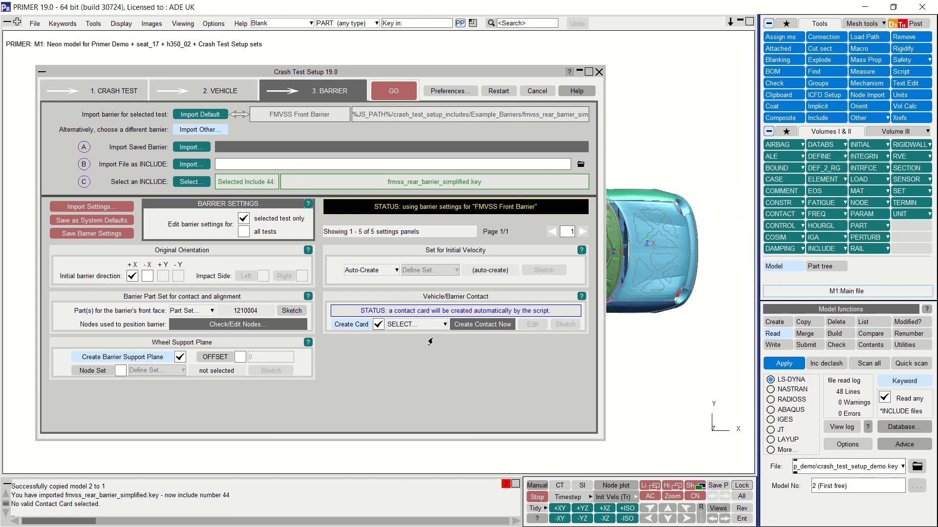
left_click(424, 326)
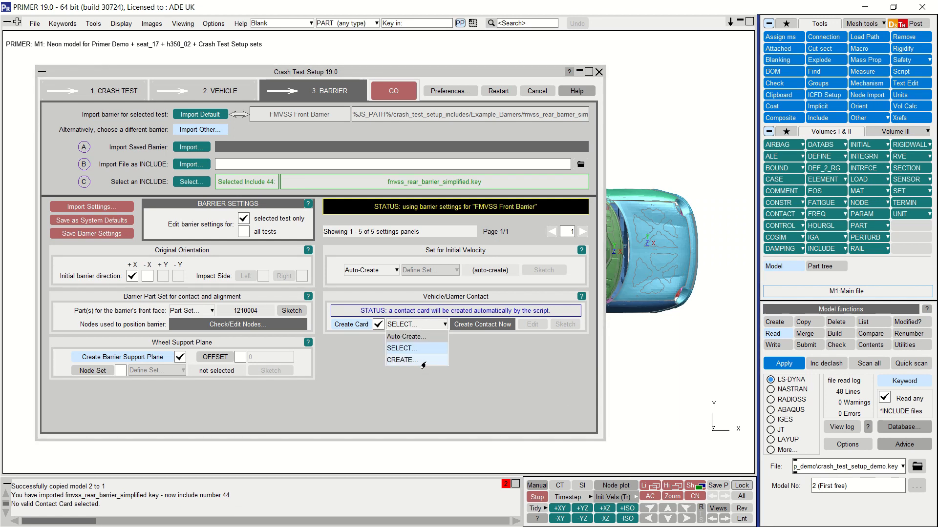
left_click(421, 337)
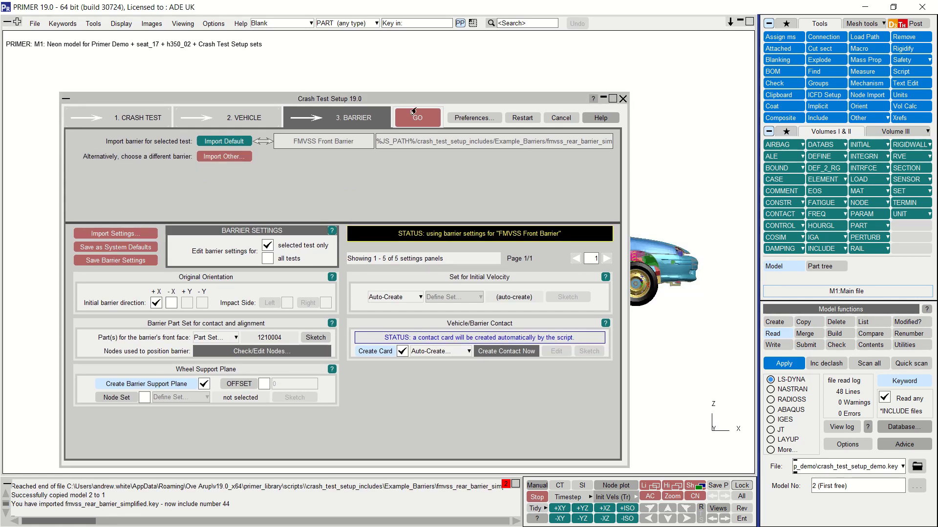
Run the setup and write the new contact, rigidwall and velocity keywords to the master file.
left_click(413, 112)
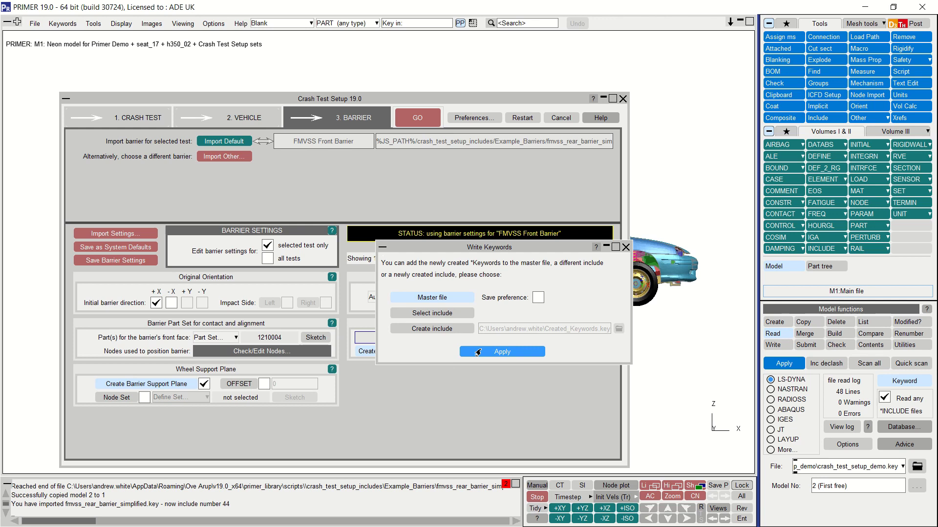
left_click(477, 352)
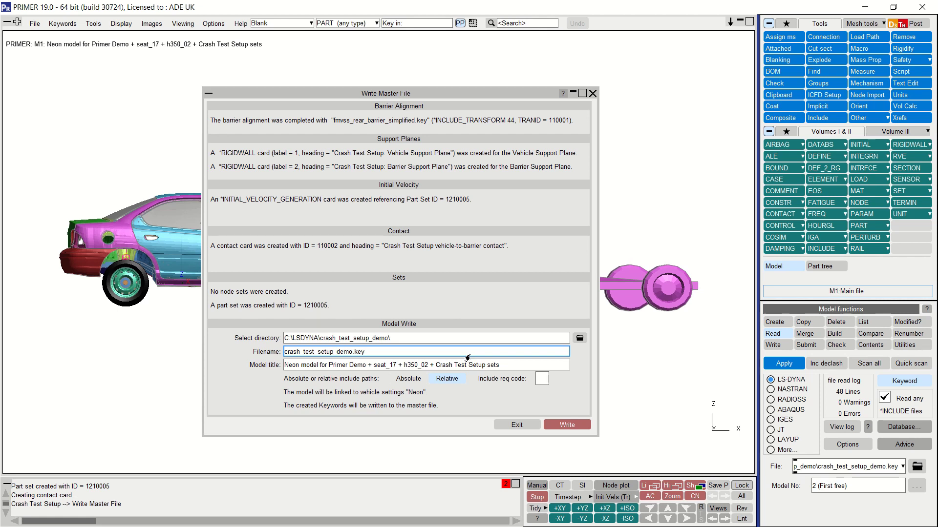
Write the master file as crash_test_setup_demo_v19.key by appending _v19 to the file name.
left_click(457, 336)
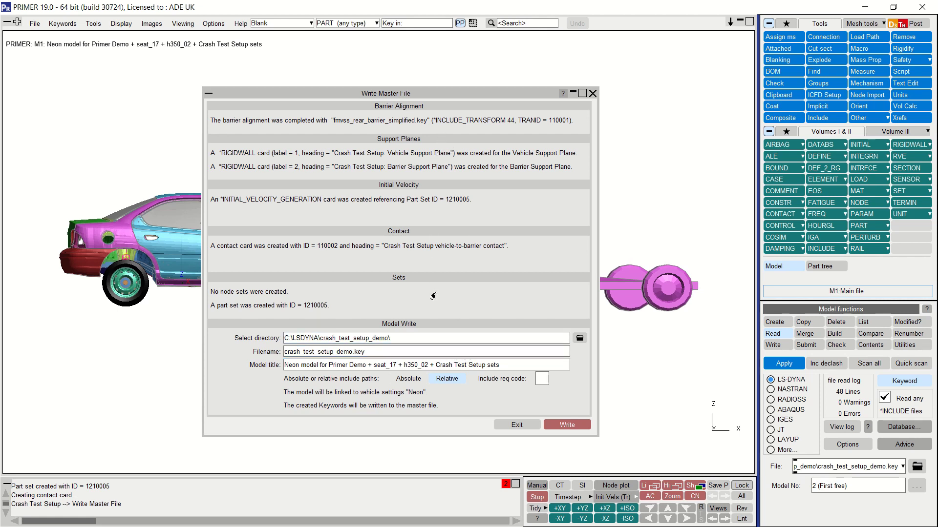
left_click(355, 353)
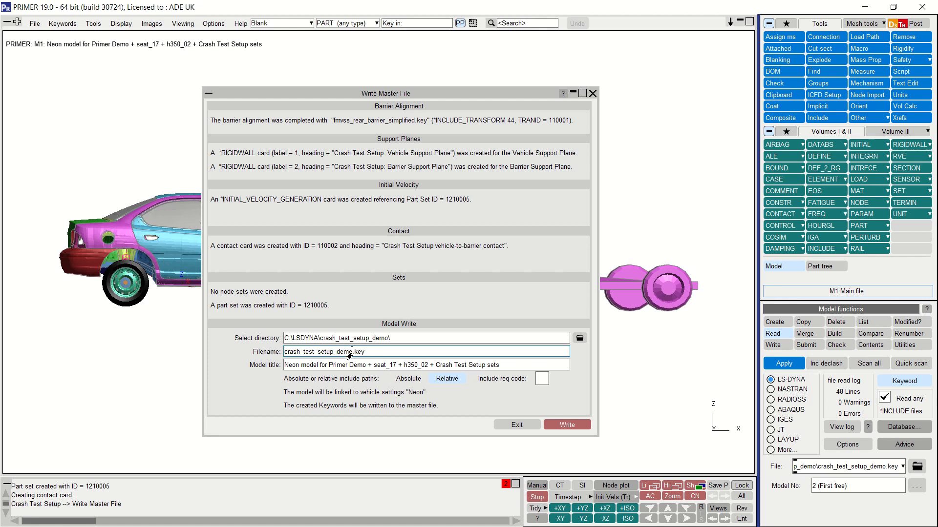
type("_v19")
key("Tab")
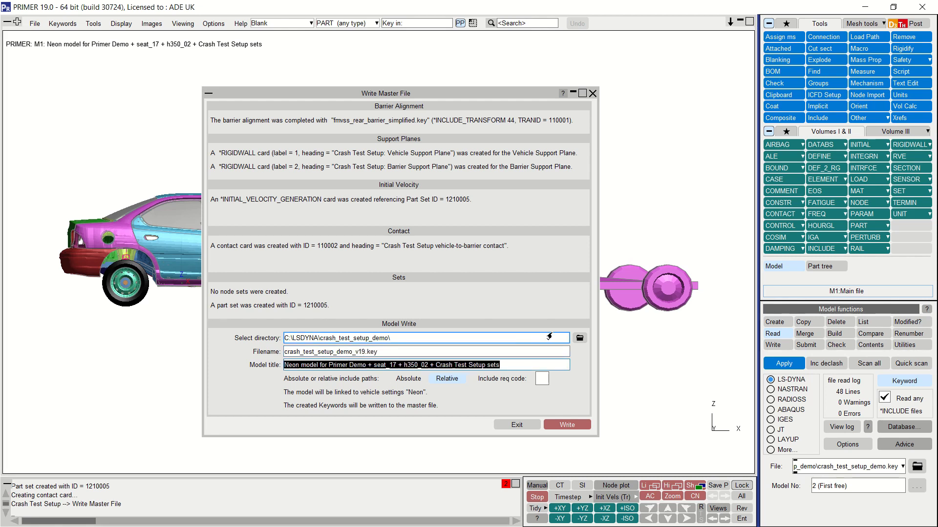
key("Tab")
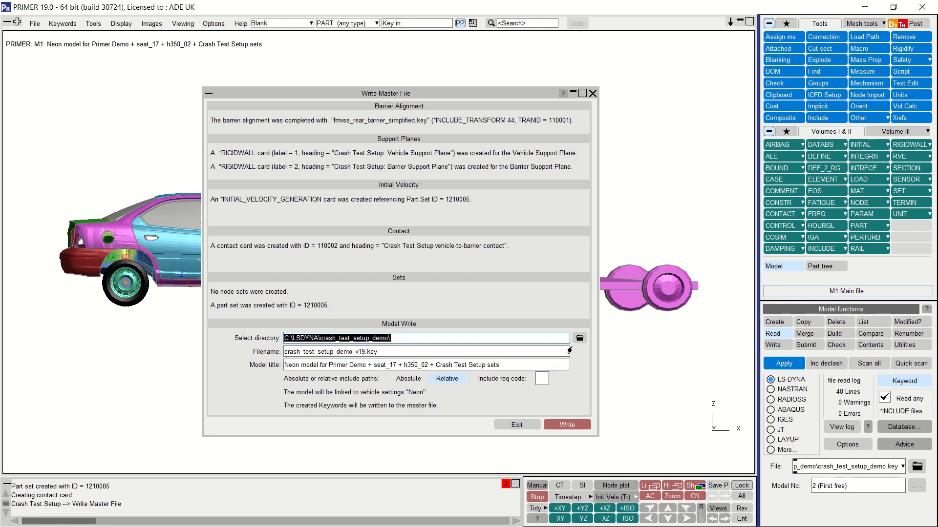
left_click(560, 425)
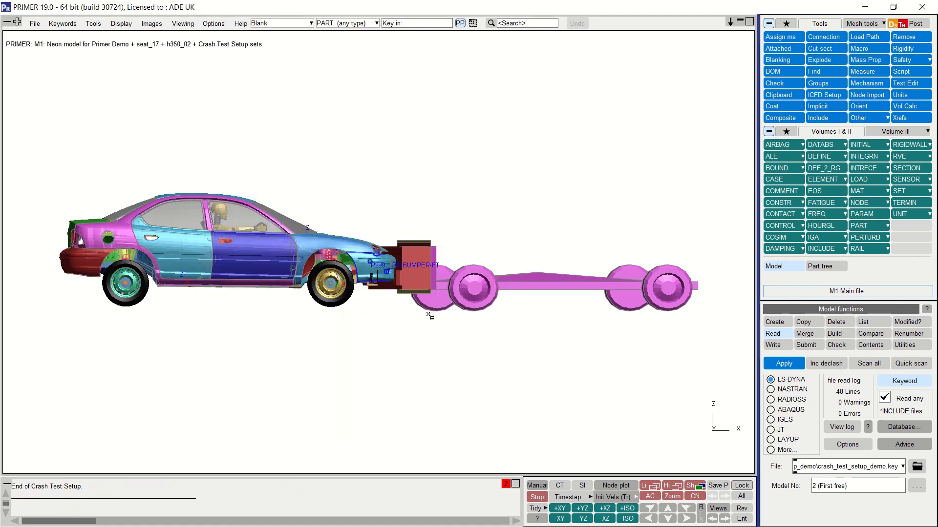
Zoom in and orbit to view the barrier at the bumper from above and from a low side angle.
scroll(408, 282, "up", 4)
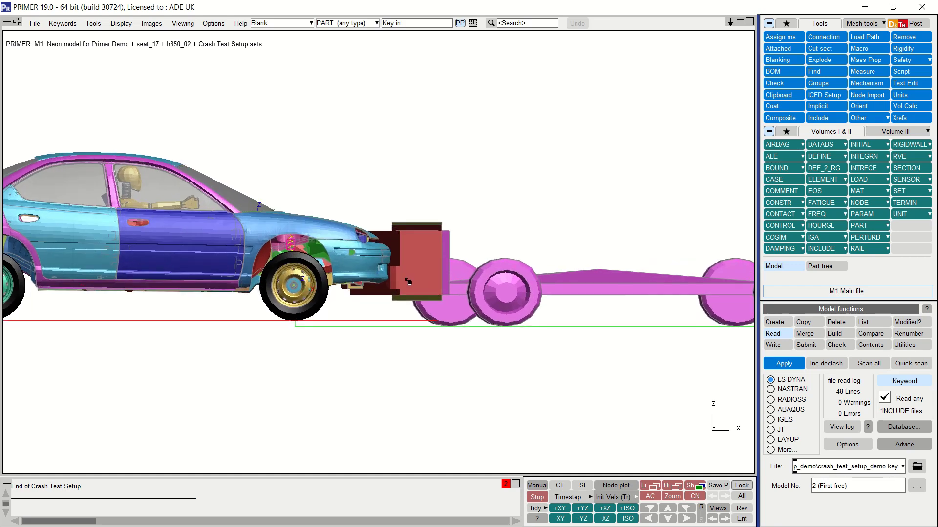
middle_click_drag(401, 306, 353, 439)
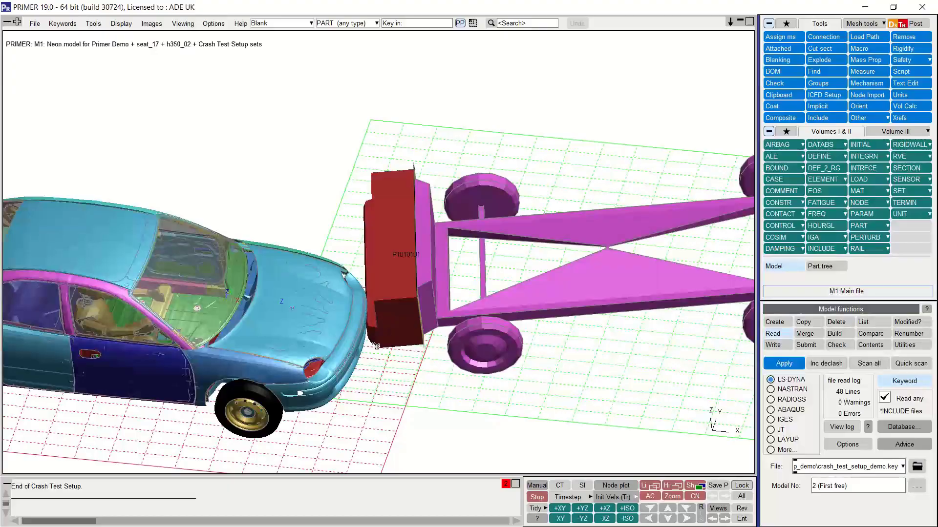
scroll(375, 373, "up", 5)
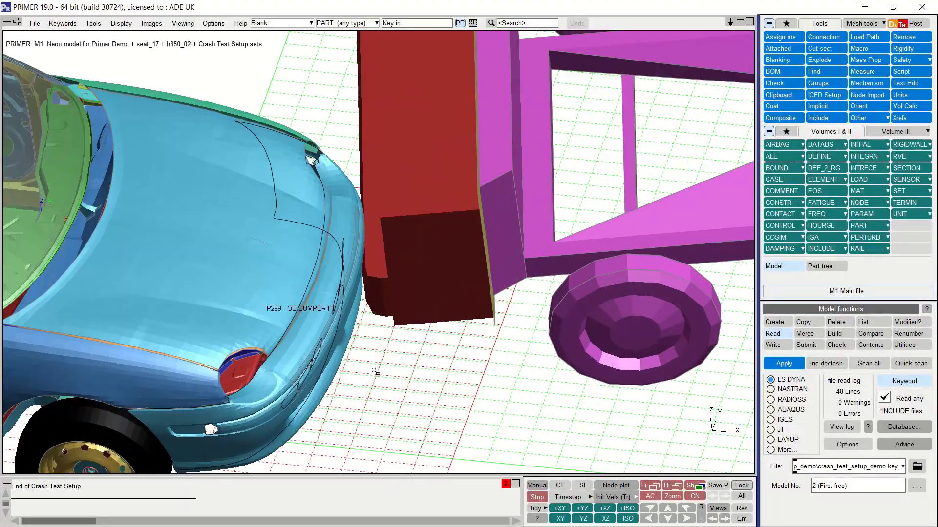
mouse_move(375, 373)
middle_mouse_down()
mouse_move(377, 246)
mouse_move(364, 236)
middle_mouse_up()
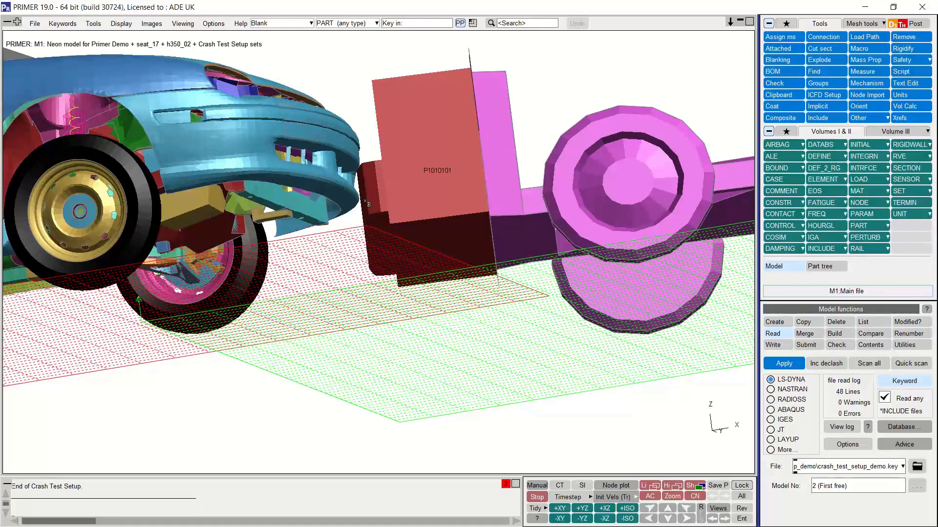
scroll(366, 202, "up", 4)
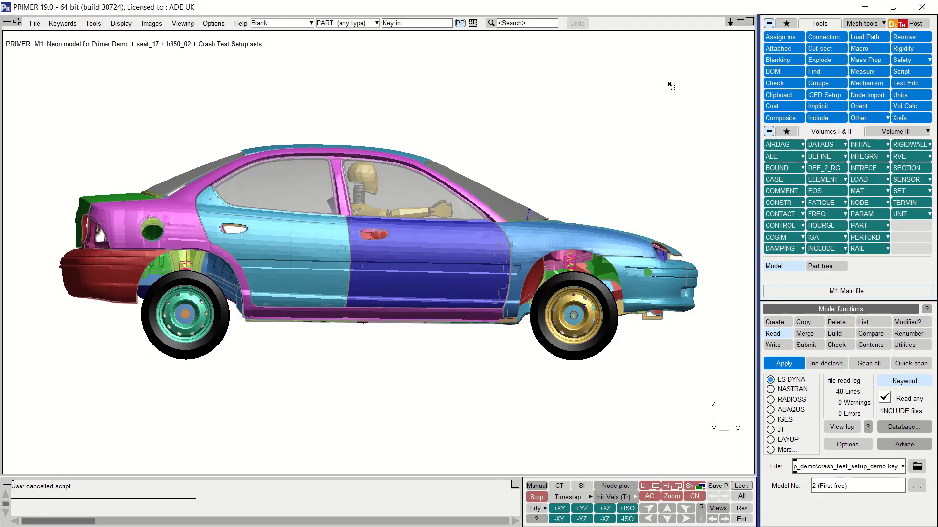
Relaunch Crash Test Setup with the loaded Primer model as the vehicle and advance to the crash test list.
left_click(905, 71)
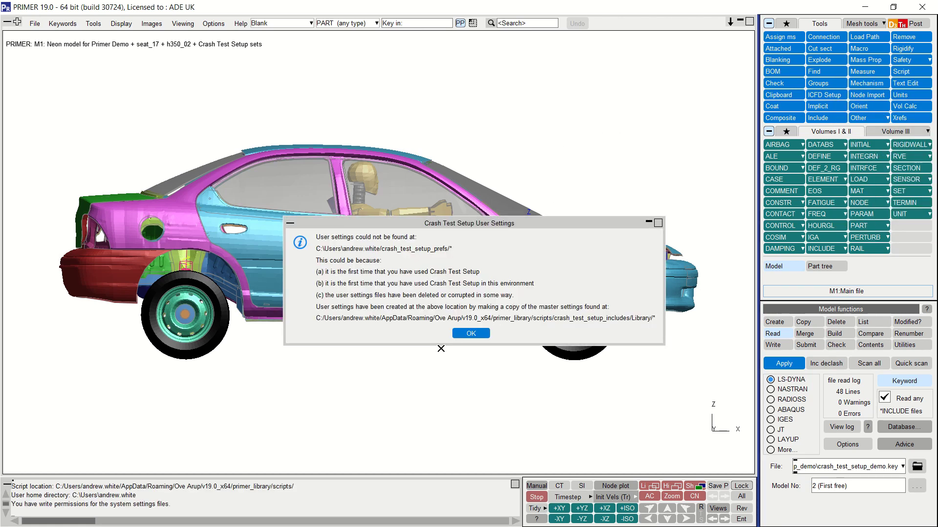
left_click(470, 335)
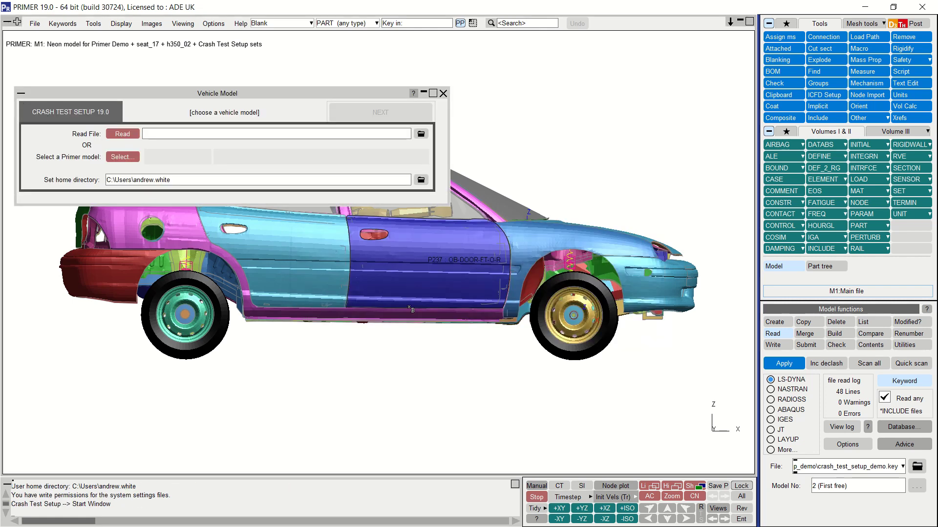
left_click_drag(170, 182, 99, 185)
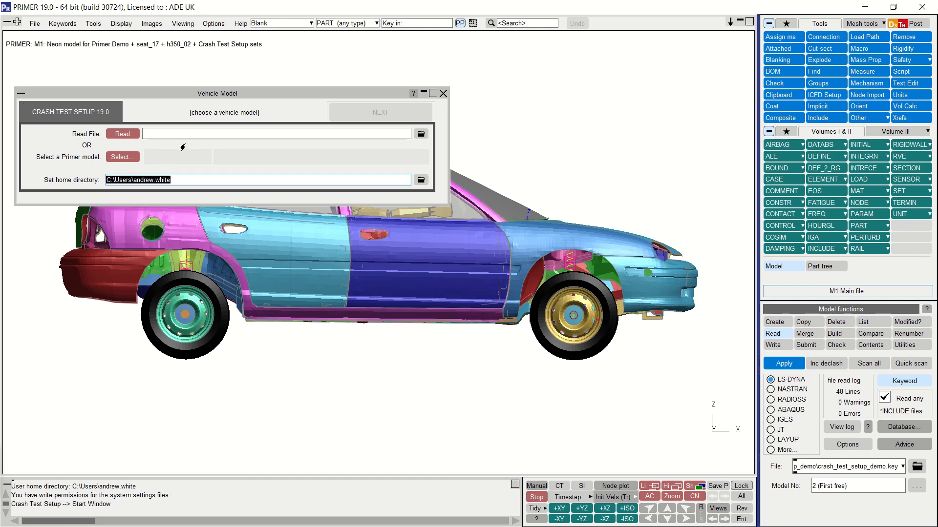
left_click(123, 157)
left_click(362, 114)
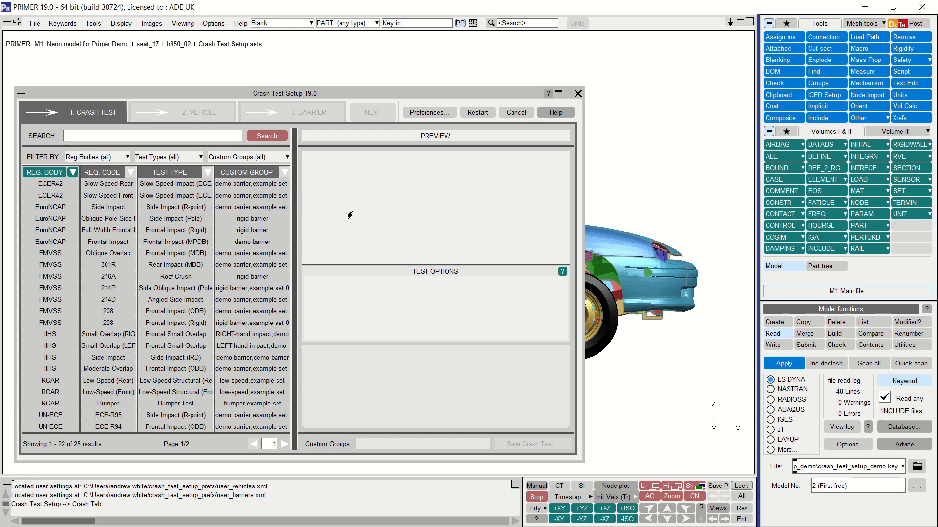
Change Vehicle Auto-Create Set Title to 'Crash Test Setup: Vehicle' as a user preference and save preferences.
left_click(418, 113)
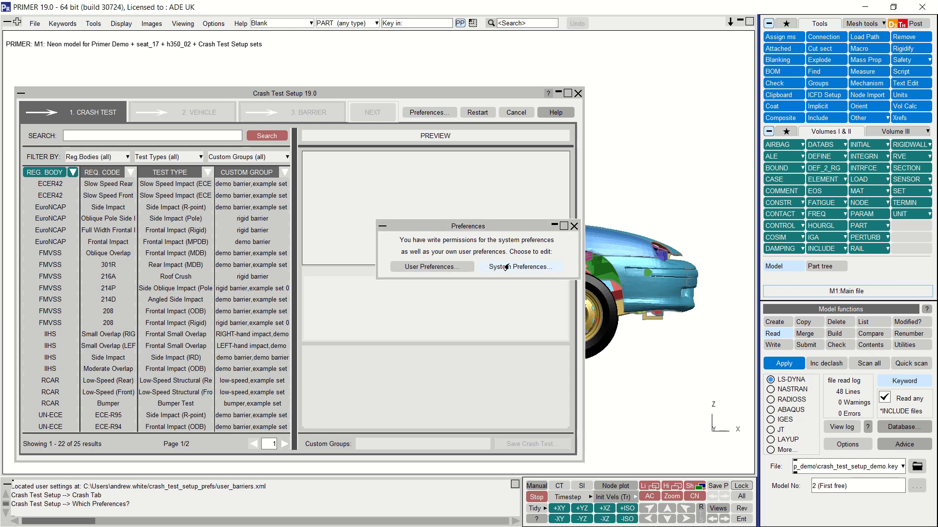
left_click(449, 268)
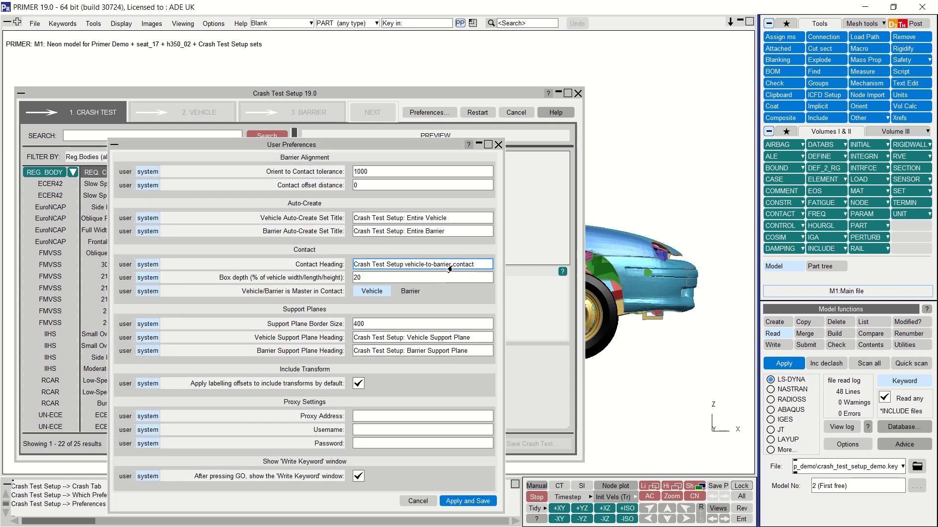
left_click(423, 218)
key("BackSpace")
key("BackSpace")
key("BackSpace")
key("BackSpace")
key("BackSpace")
key("BackSpace")
key("BackSpace")
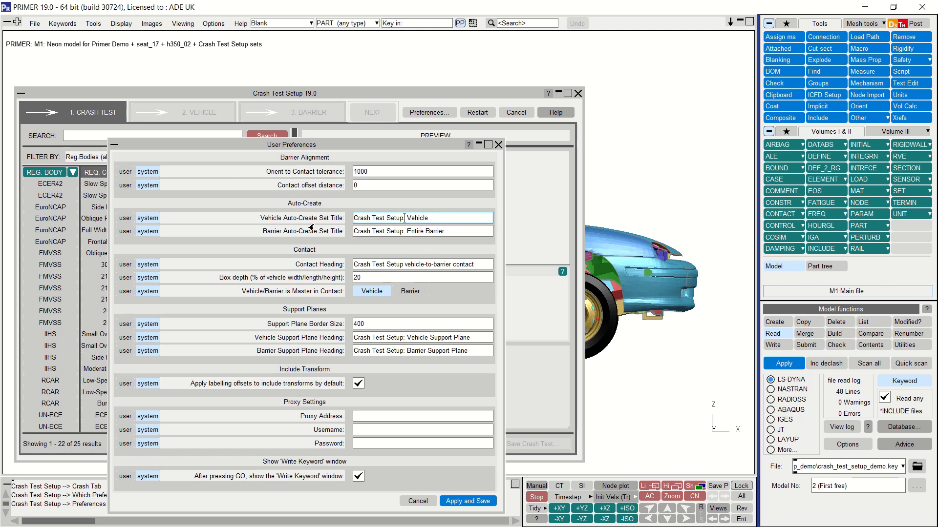
left_click(122, 219)
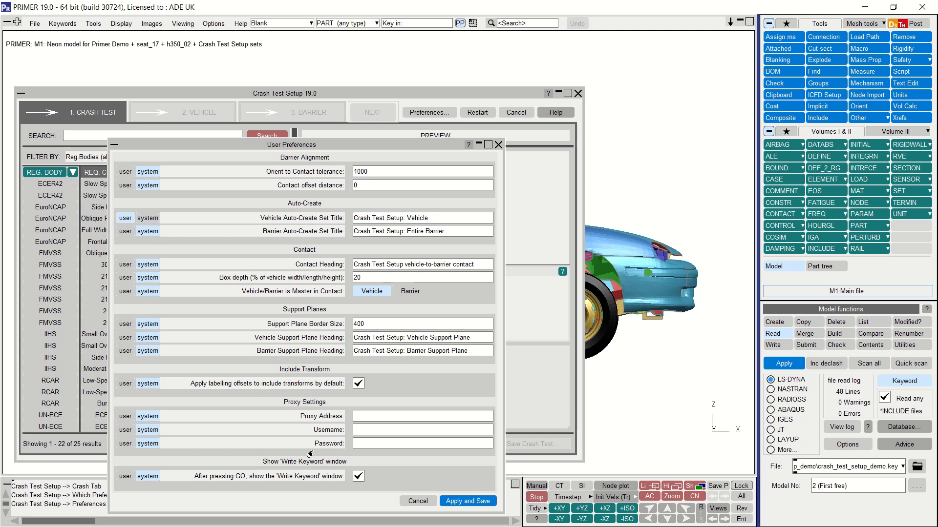
left_click(472, 503)
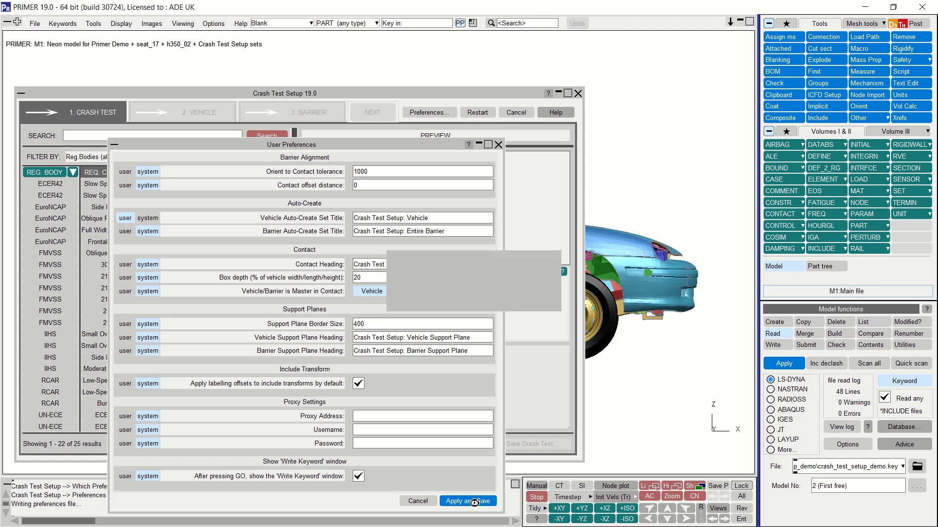
left_click(471, 300)
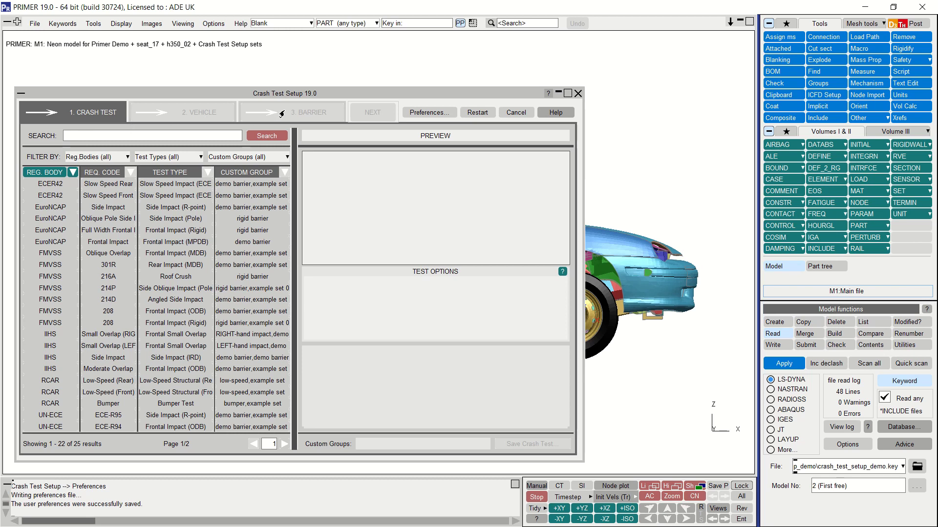
Choose EuroNCAP Side Impact (R-point) and change its velocity magnitude from 50 to 70 km/h.
left_click(194, 209)
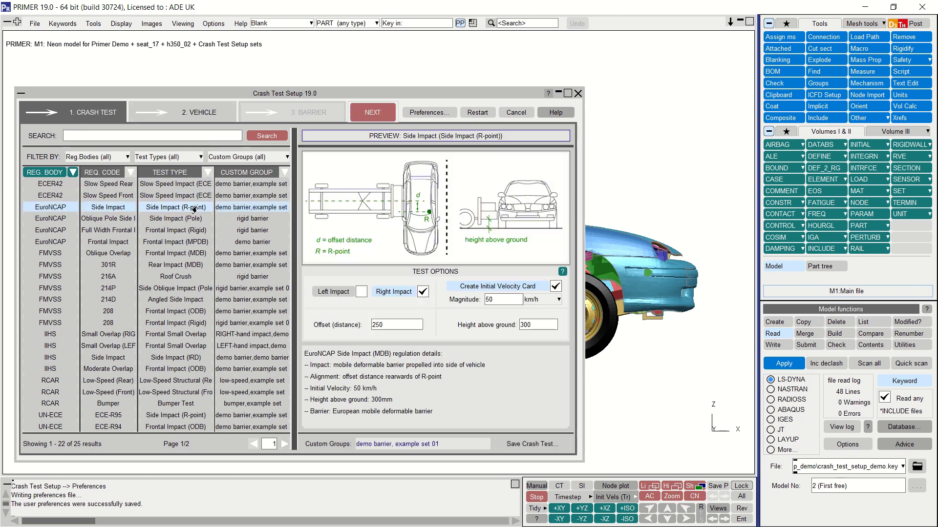
left_click(493, 302)
key("BackSpace")
key("BackSpace")
key("Tab")
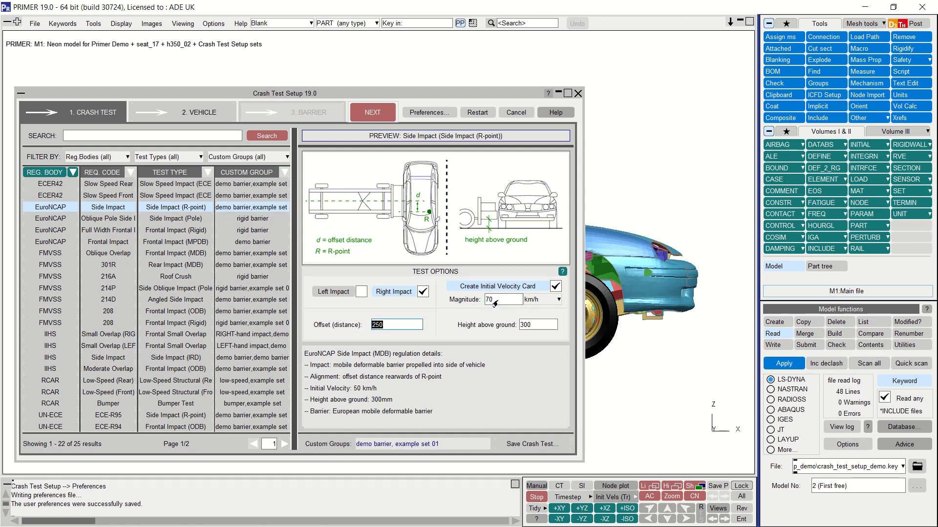
Save the modified crash test as a new test named 'Side Impact 70'.
left_click(530, 444)
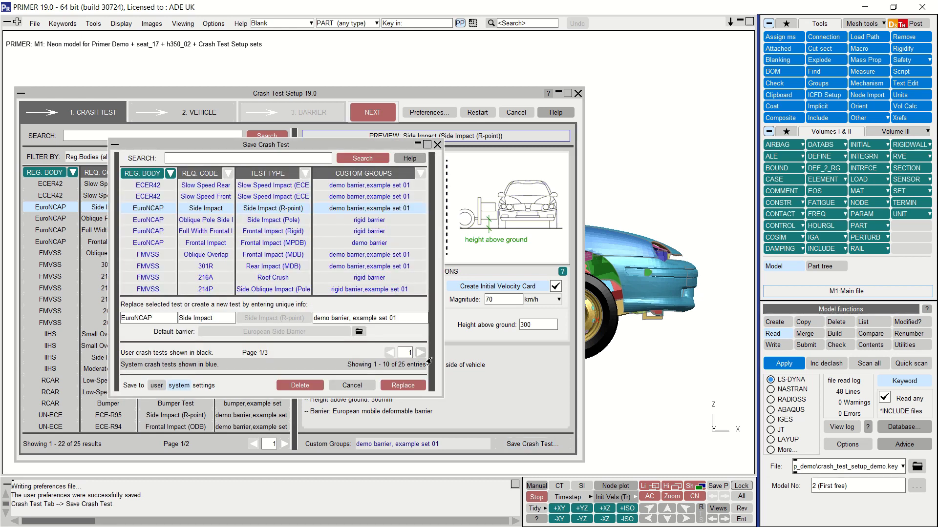
left_click(224, 321)
type("70")
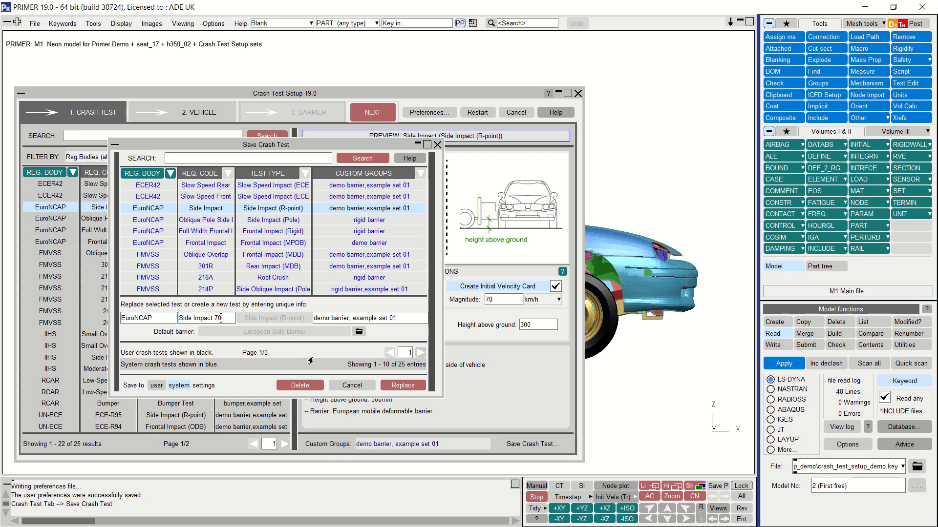
key("Tab")
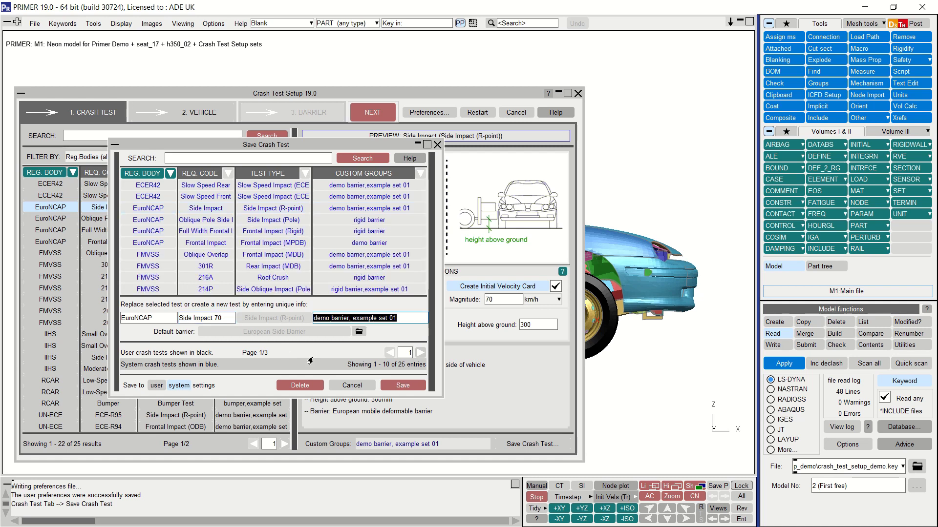
left_click(398, 386)
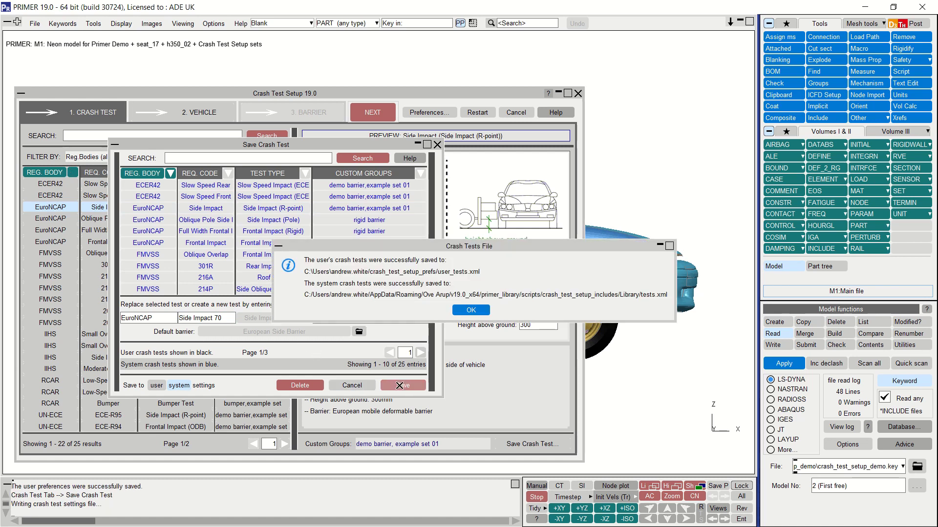
left_click(470, 311)
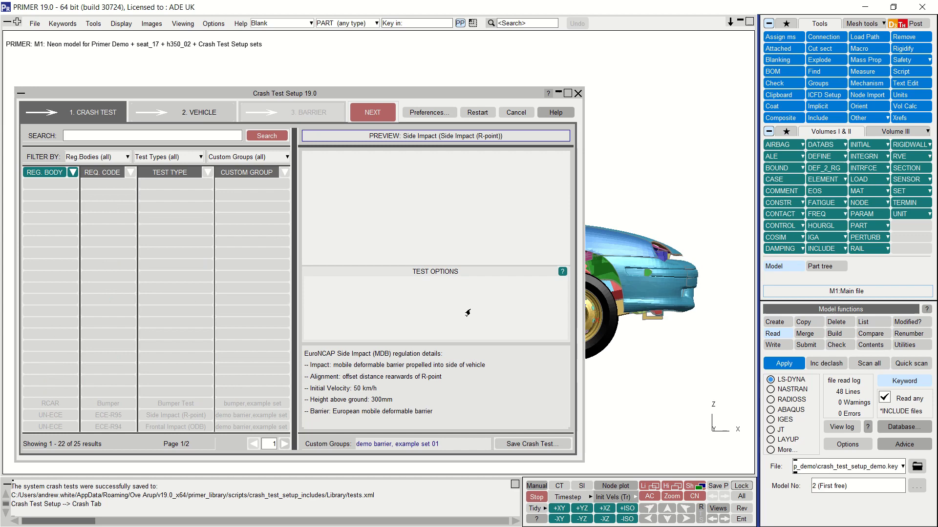
Filter the crash test list by '70' and check the 70 km/h velocity setting.
left_click(132, 138)
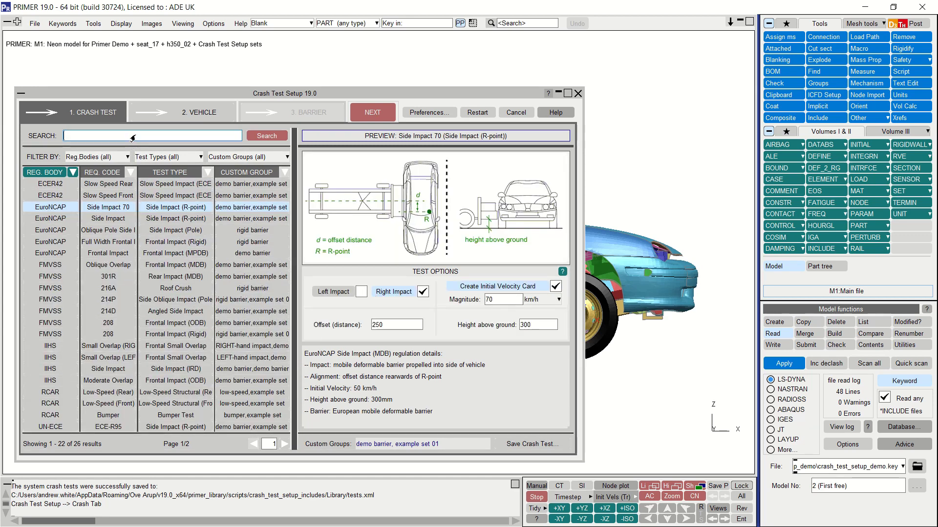
type("70")
key("Return")
left_click(111, 194)
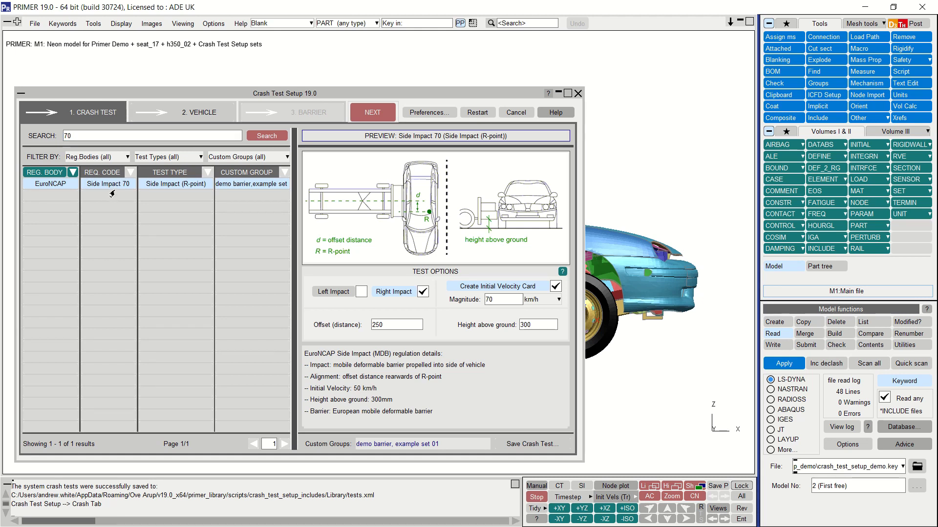
left_click(485, 301)
On the Vehicle step, enter 10 in the front and rear wheel ground heights and show the ground plane.
left_click(201, 116)
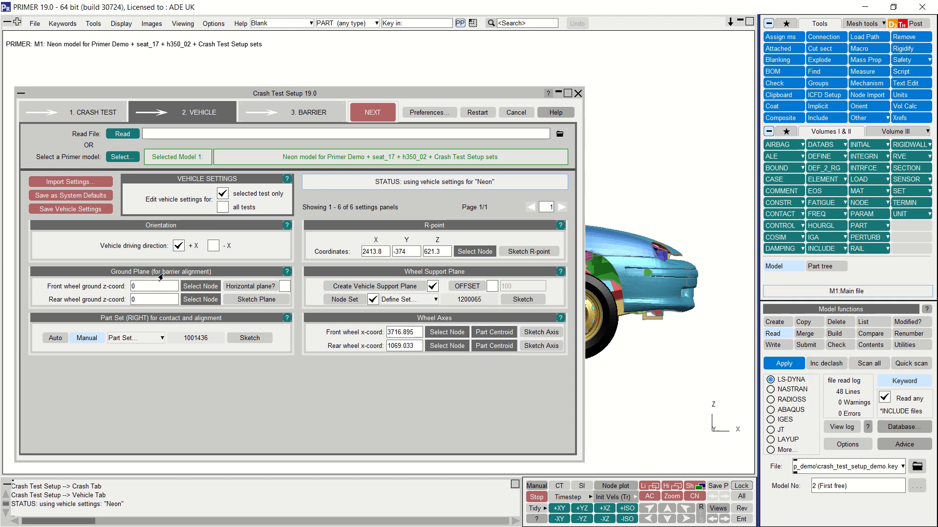
left_click(134, 290)
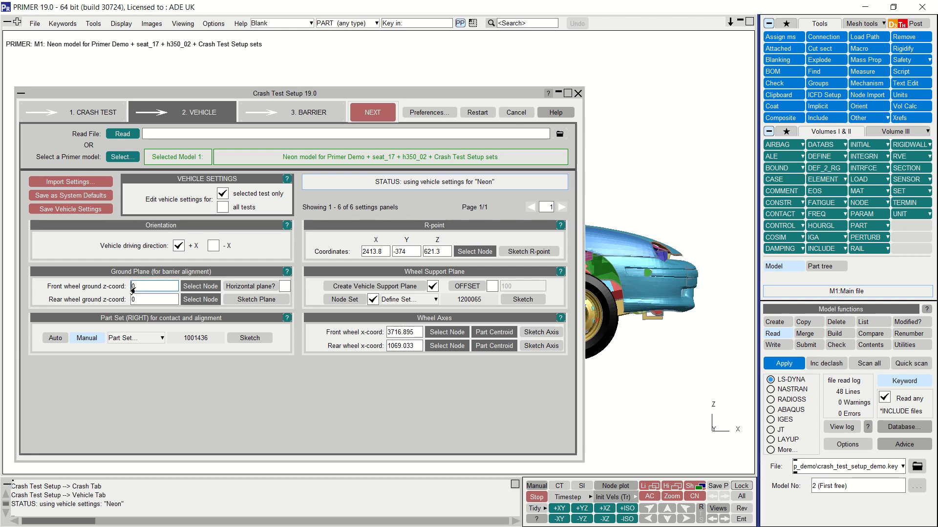
type("100")
left_click(133, 299)
type("10")
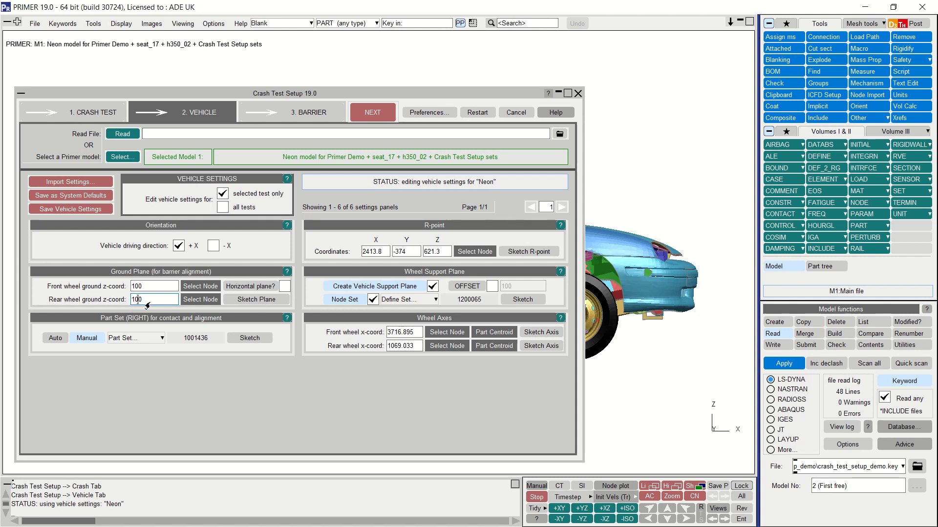
left_click(245, 299)
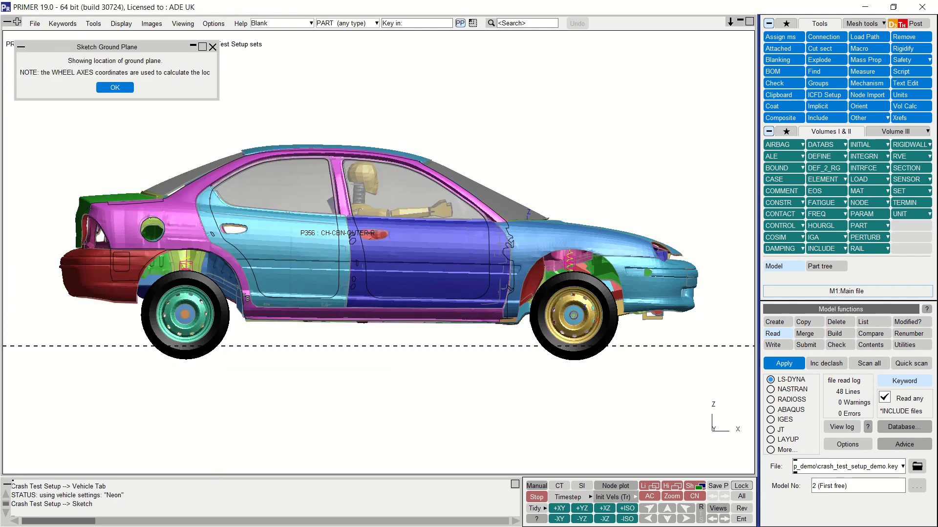
left_click(105, 88)
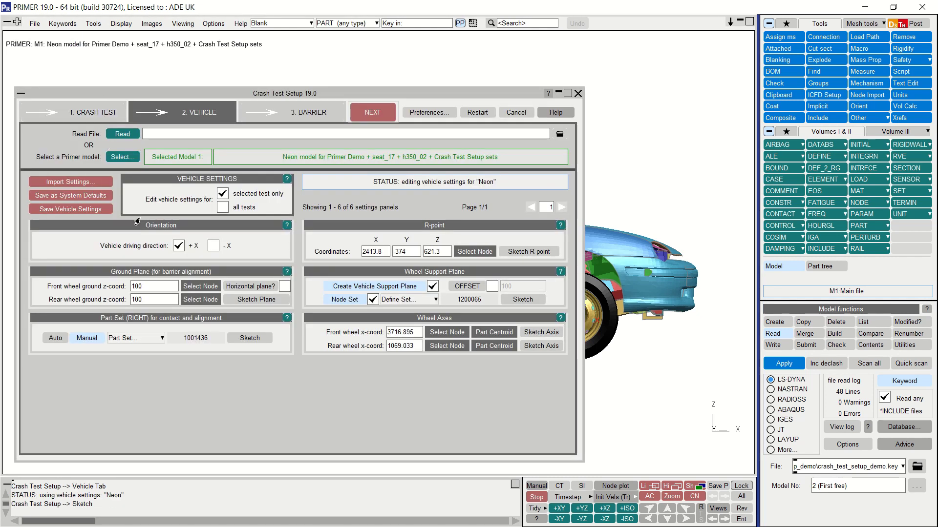
Save the vehicle settings as a new entry named 'Neon 100 ground plane'.
left_click(80, 209)
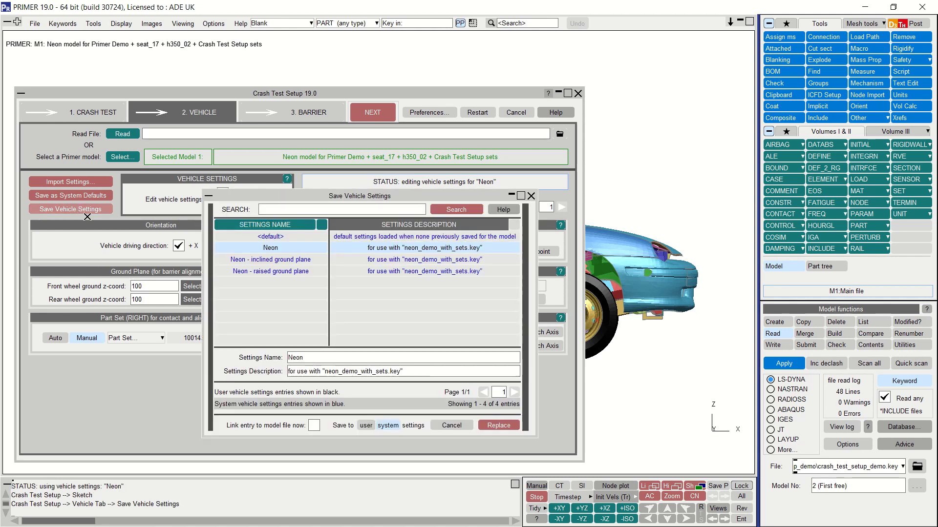
left_click(313, 357)
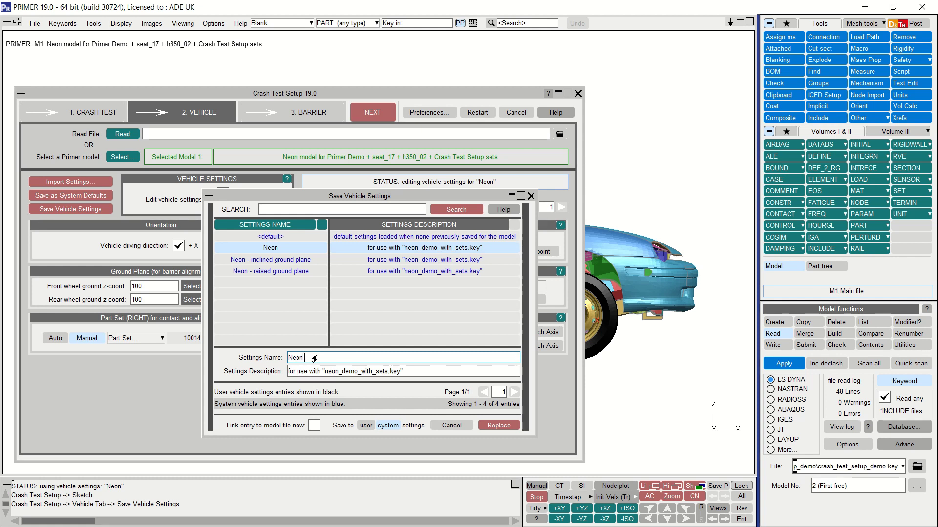
type("100 ground plane")
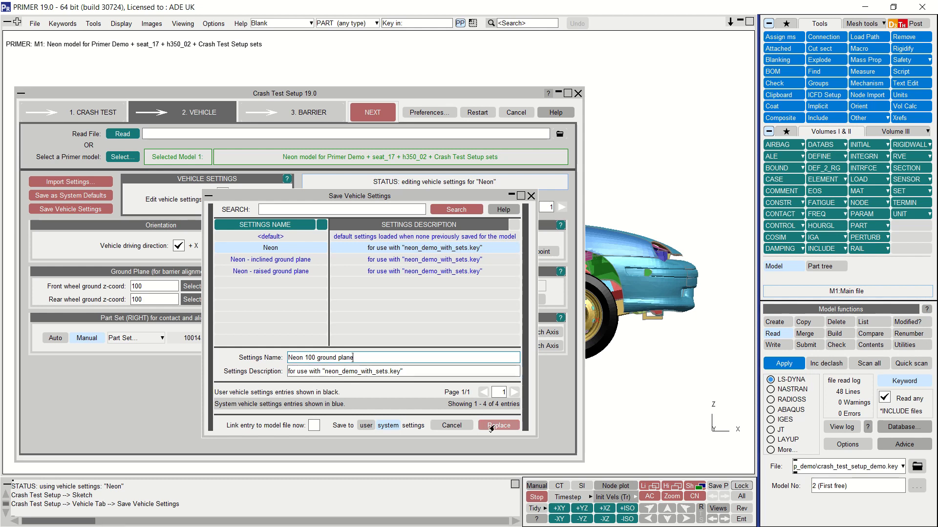
key("Tab")
left_click(498, 426)
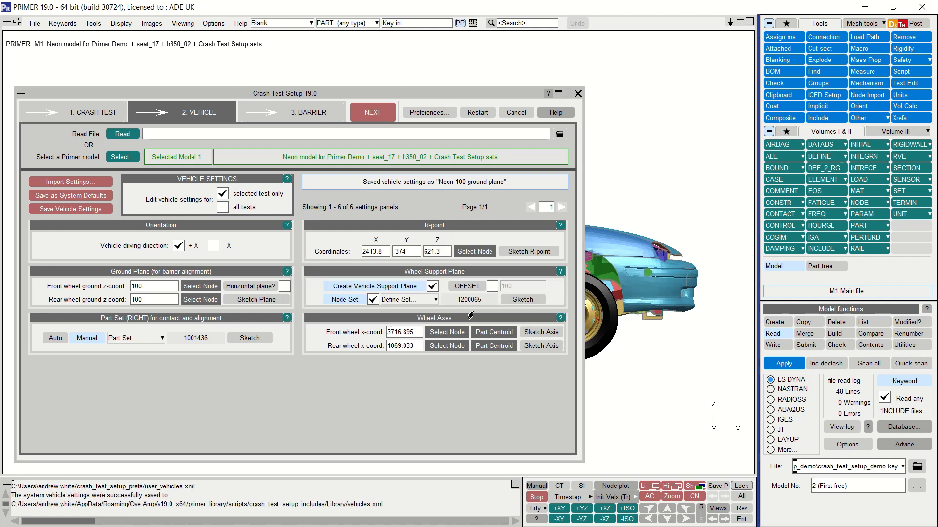
left_click(471, 310)
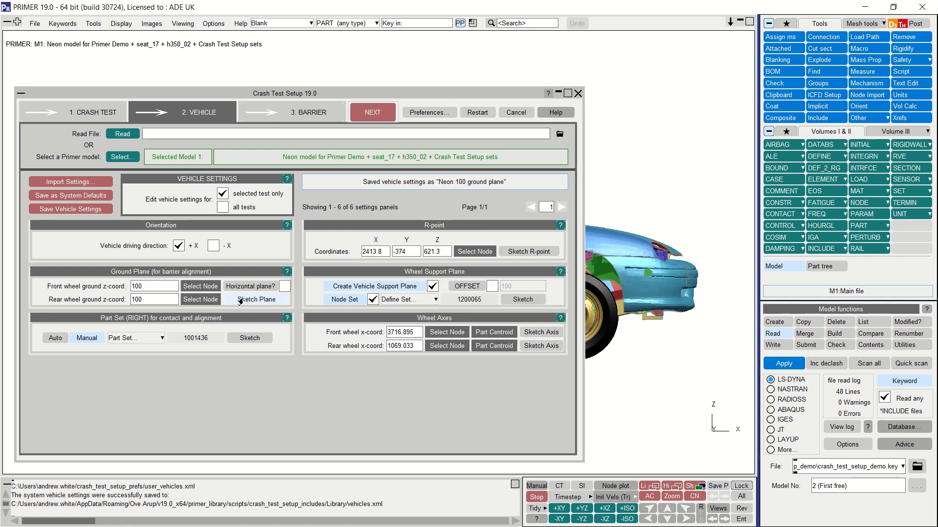
Import the original Neon vehicle settings, then re-import the 'Neon 100 ground plane' settings.
left_click(76, 182)
left_click(253, 249)
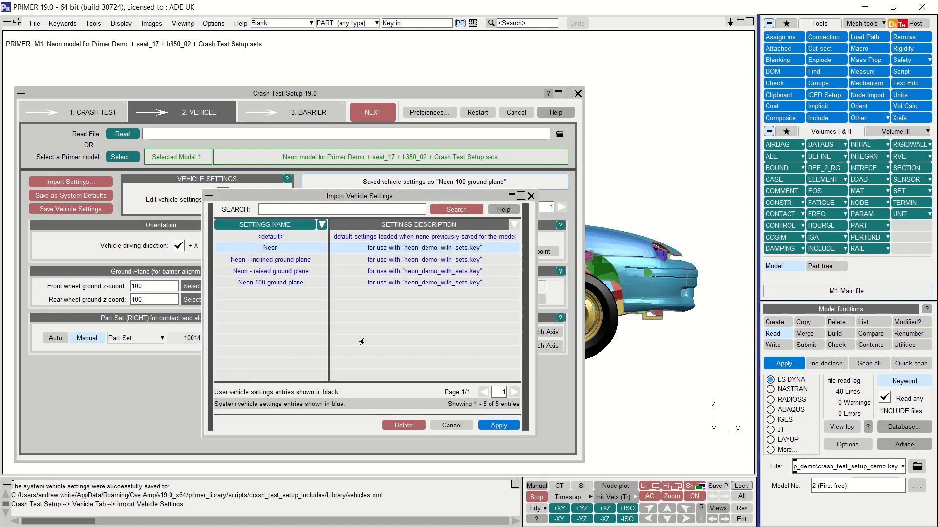
left_click(498, 426)
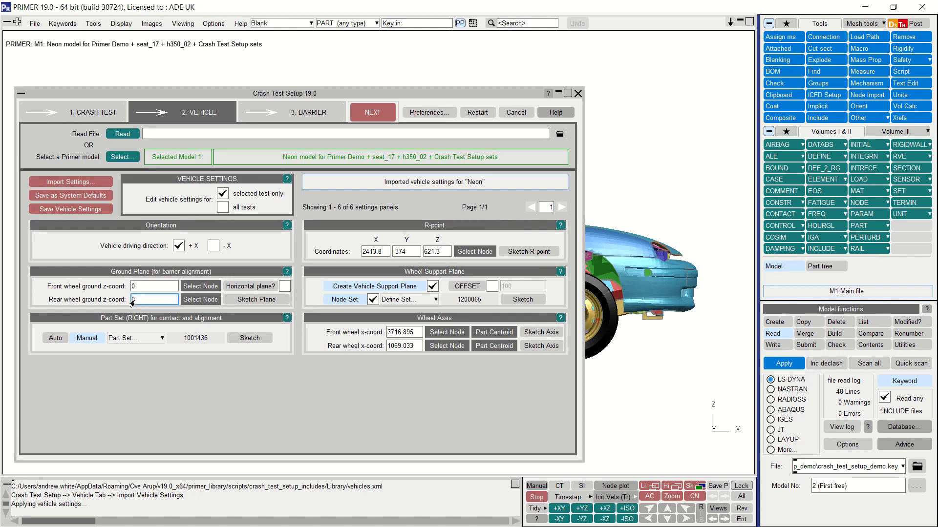
left_click(76, 183)
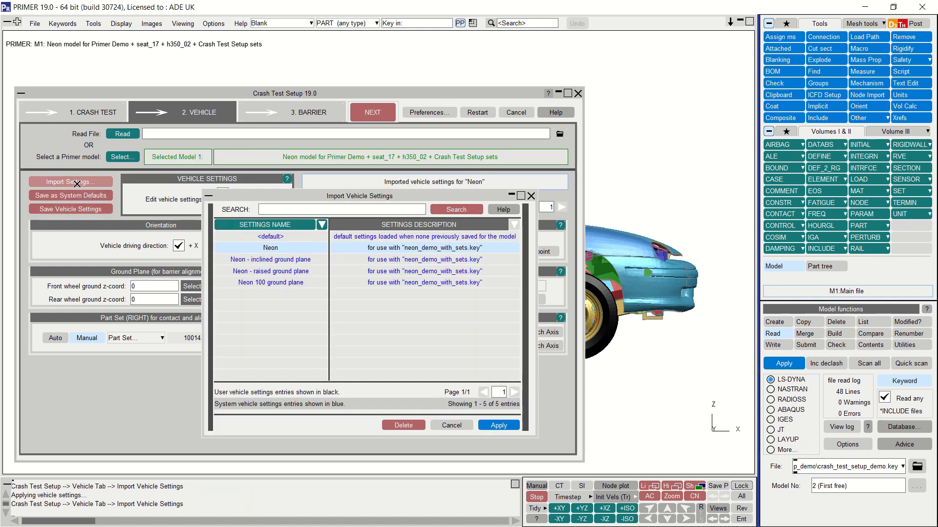
left_click(239, 284)
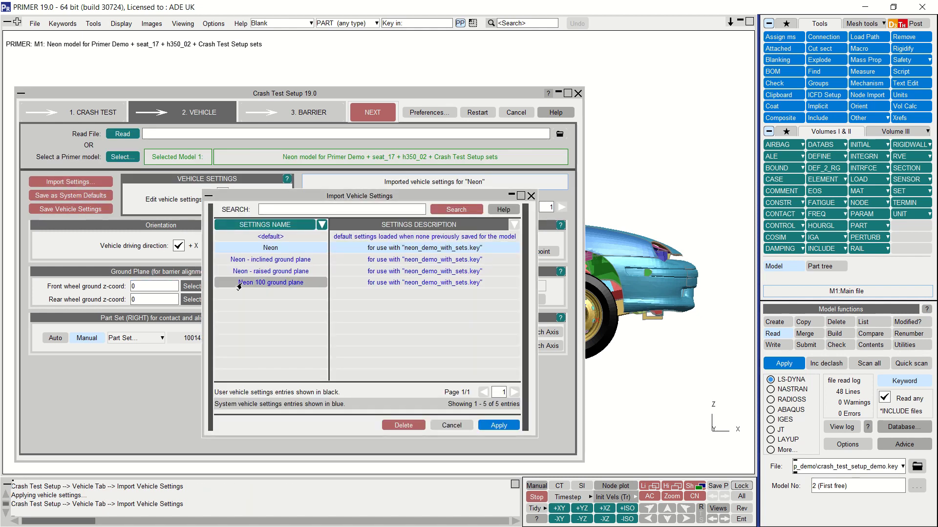
left_click(498, 426)
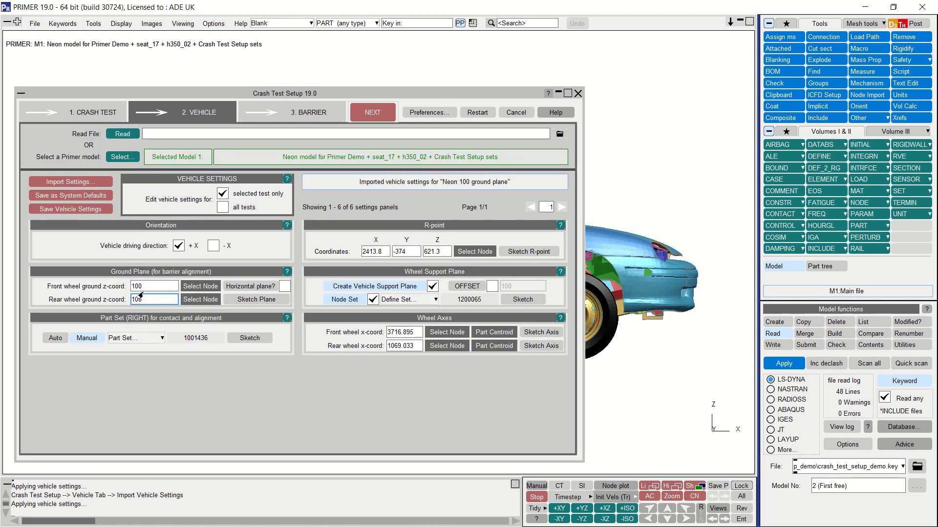
On the Barrier step, import the default European Side Barrier, keeping the label numbering offsets.
left_click(272, 124)
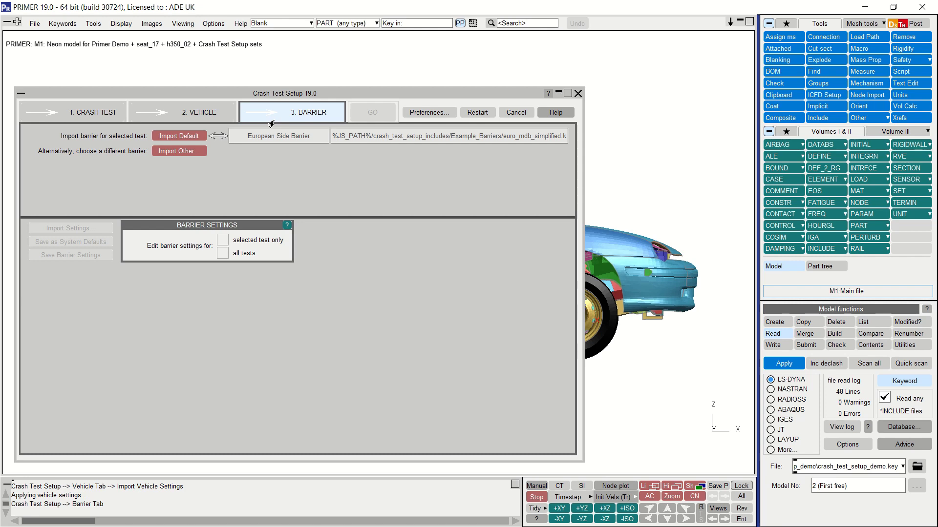
left_click(194, 138)
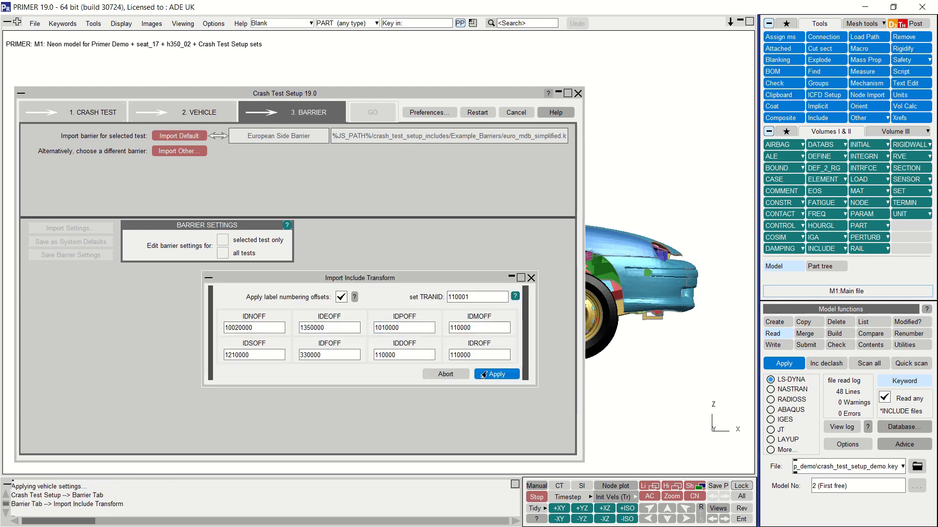
left_click(491, 374)
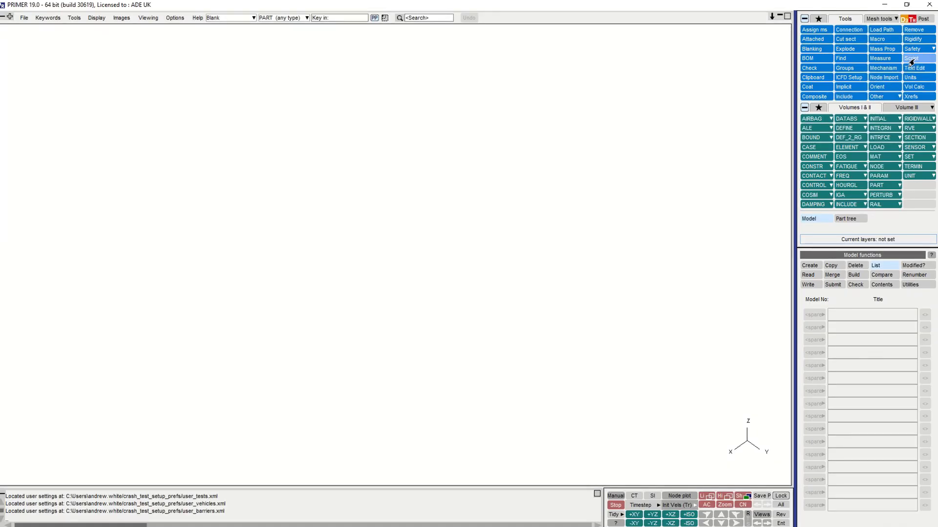
Start the BATCH Crash Test Setup UI script and set crash_test_setup_demo.key as the vehicle model.
left_click(911, 60)
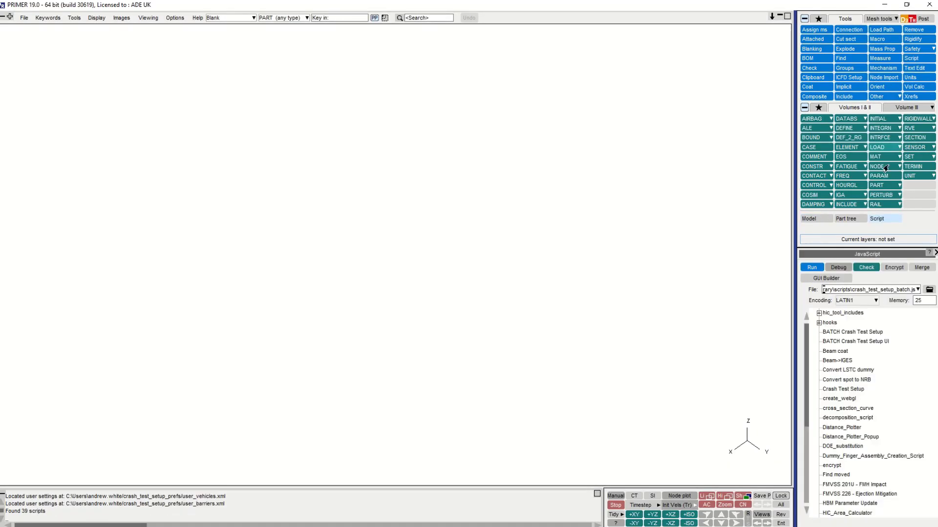
left_click(863, 342)
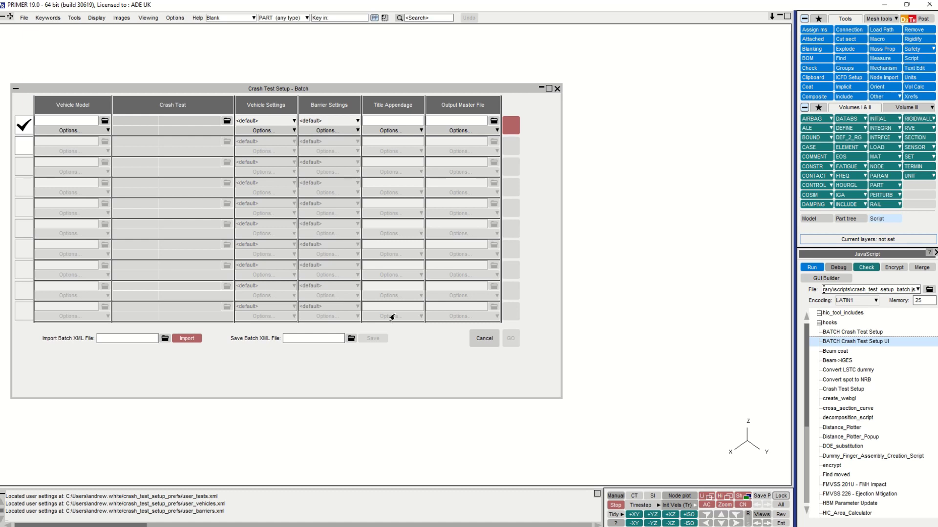
left_click(103, 123)
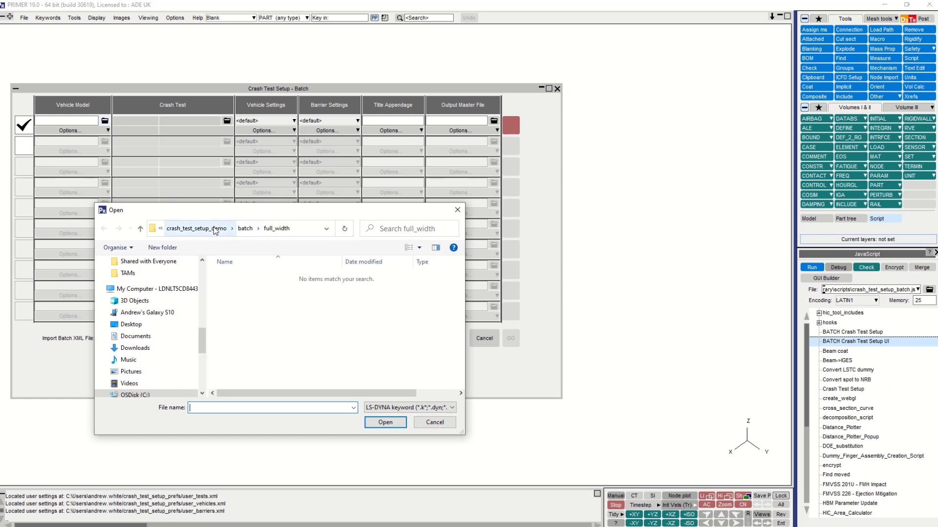
left_click(197, 229)
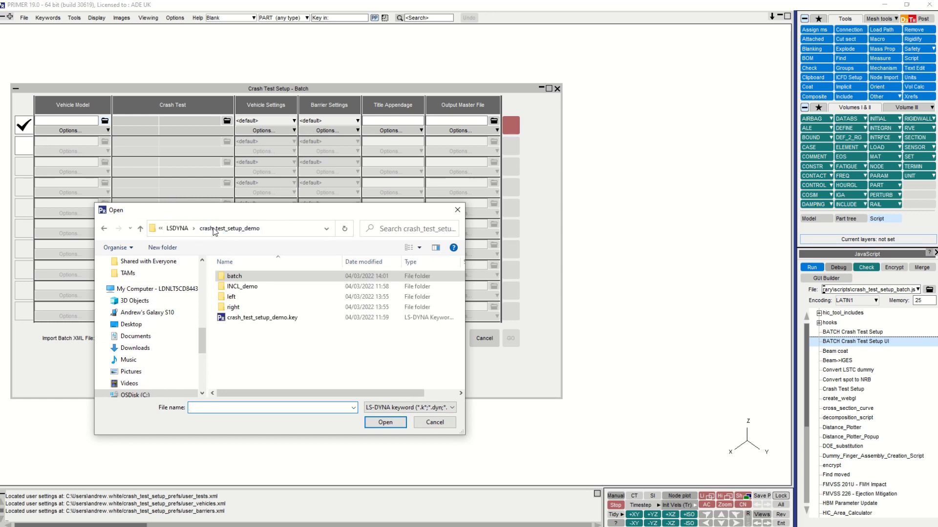
left_click(254, 317)
left_click(385, 422)
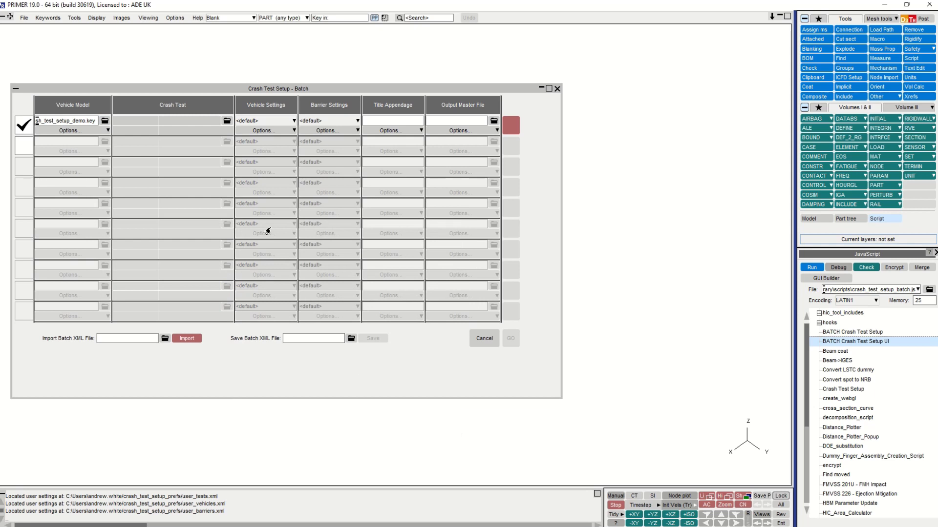
Assign the EuroNCAP Oblique Pole Side Impact test to the first batch row.
left_click(227, 121)
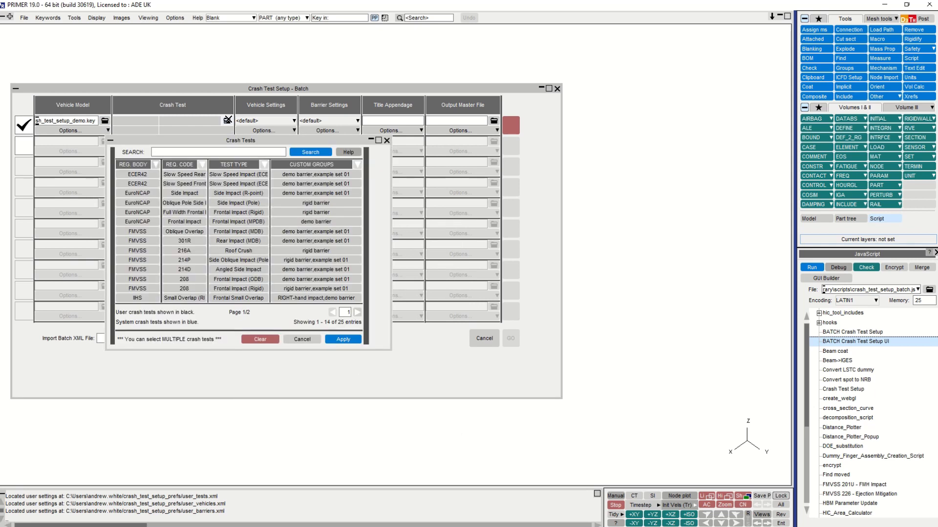
left_click(189, 206)
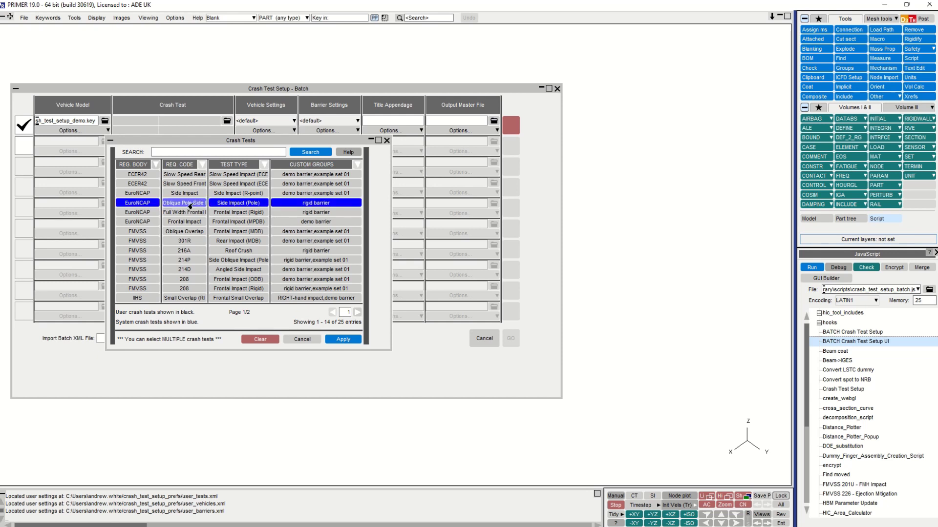
left_click(340, 339)
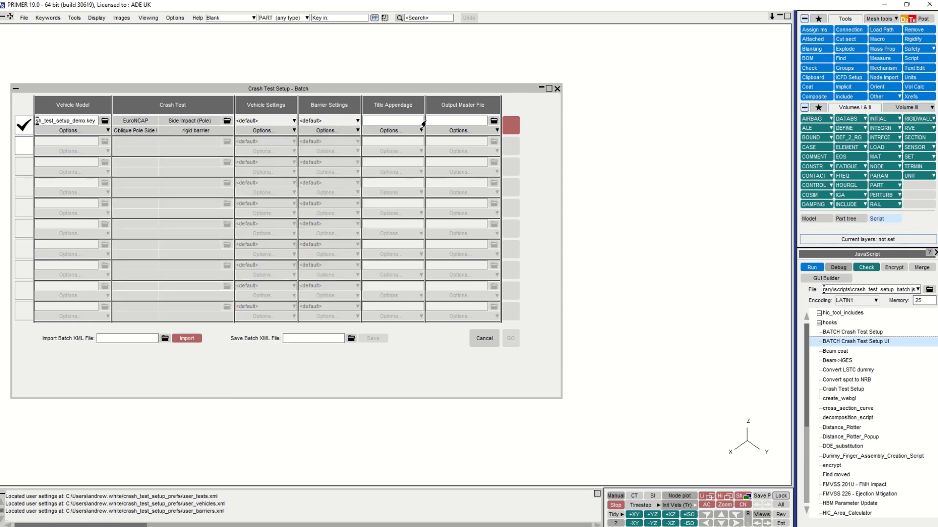
Set the first row's output master file to batch\pole\pole.key.
left_click(494, 121)
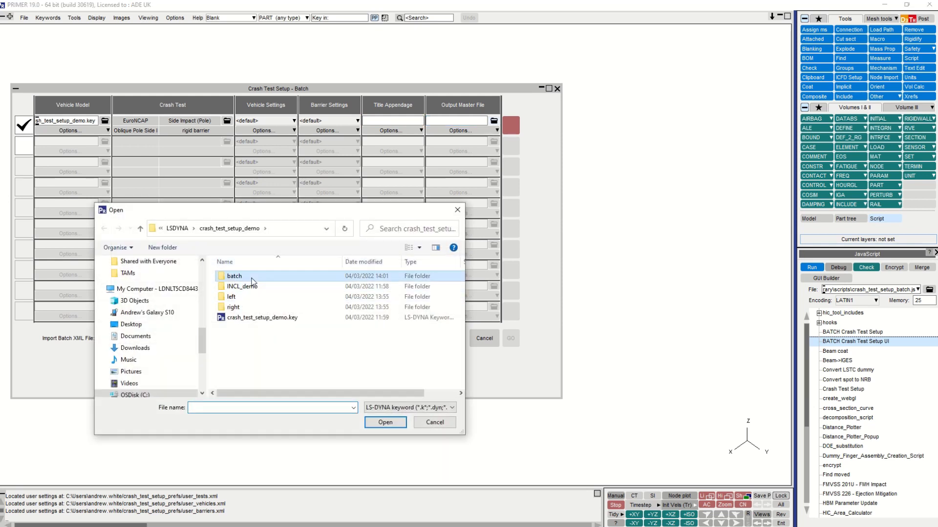
double_click(234, 276)
left_click(248, 287)
double_click(248, 287)
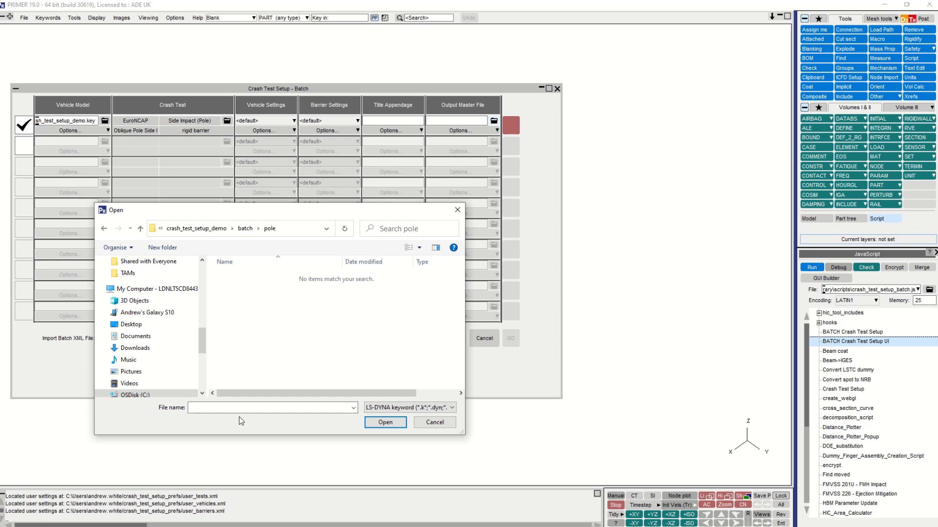
left_click(240, 407)
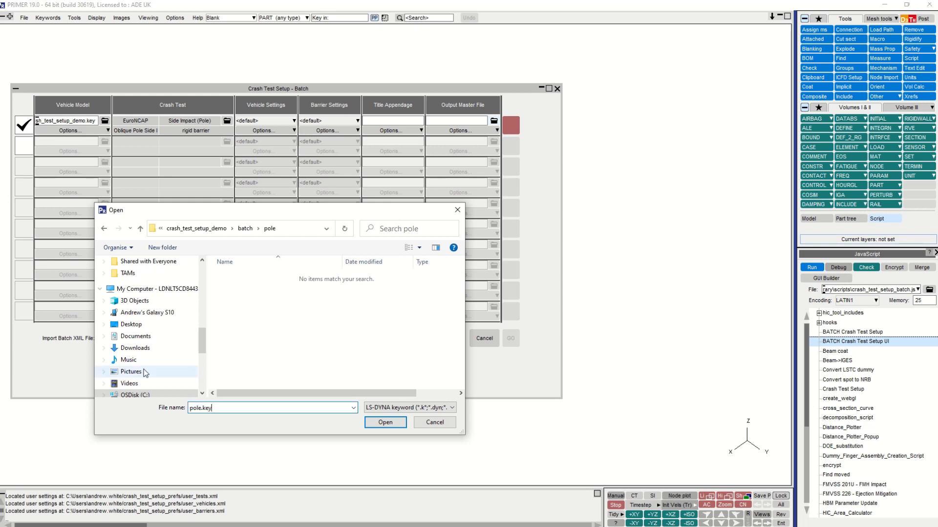
left_click(386, 423)
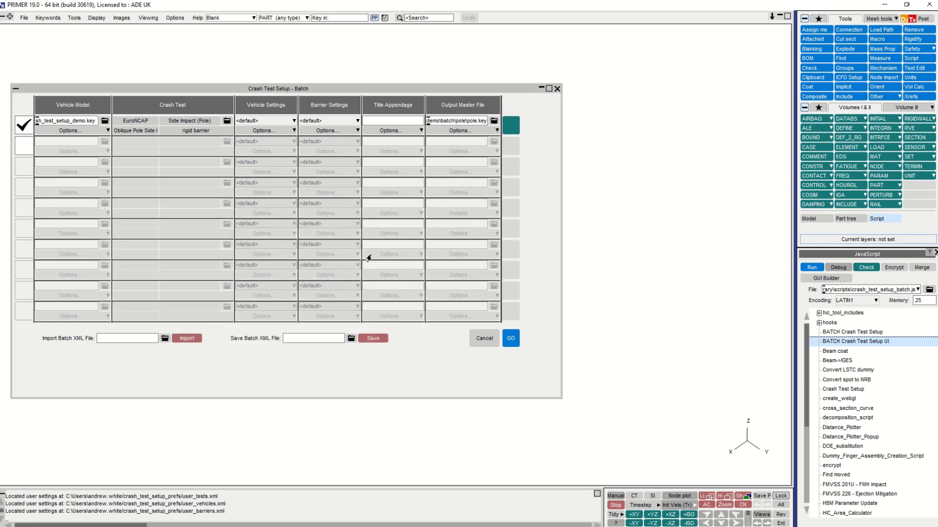
Fill the vehicle model down to all rows, enable row 2, and assign EuroNCAP Full Width Frontal (Rigid).
left_click(103, 131)
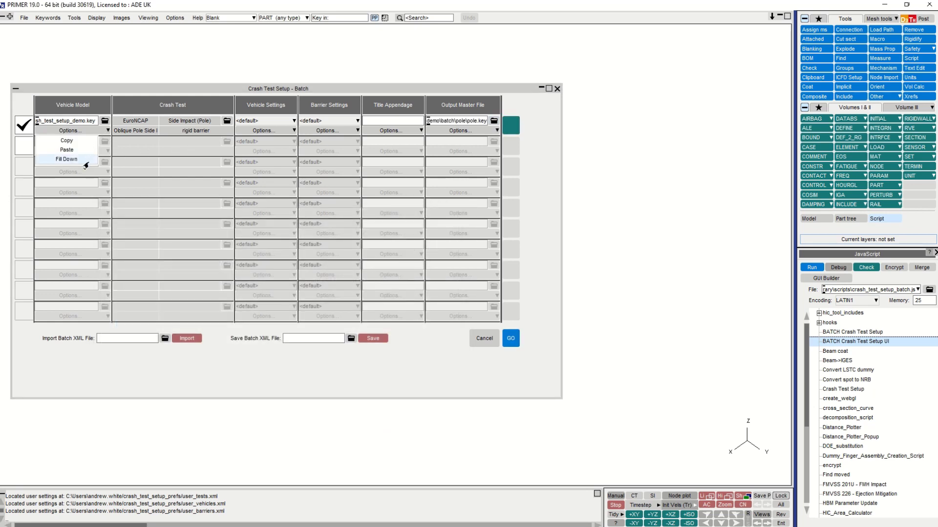
left_click(67, 159)
left_click(22, 150)
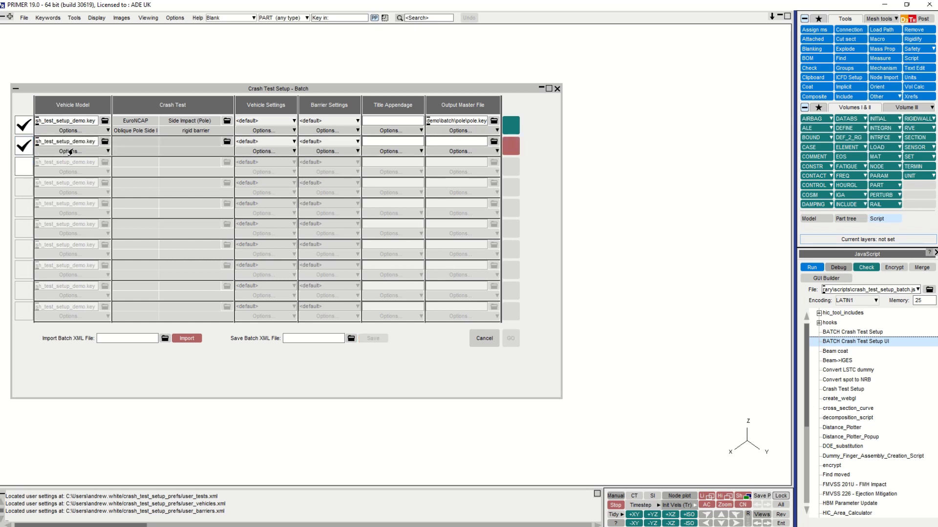
left_click(228, 142)
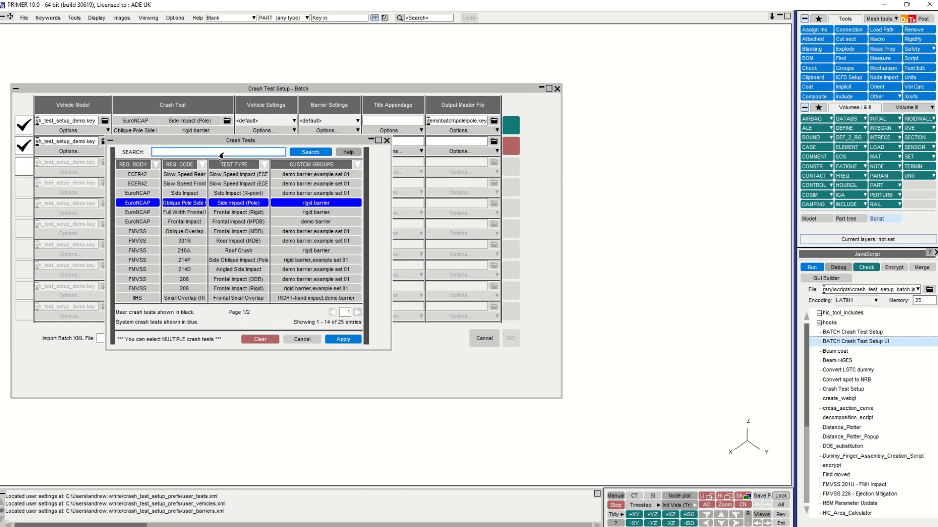
left_click(139, 204)
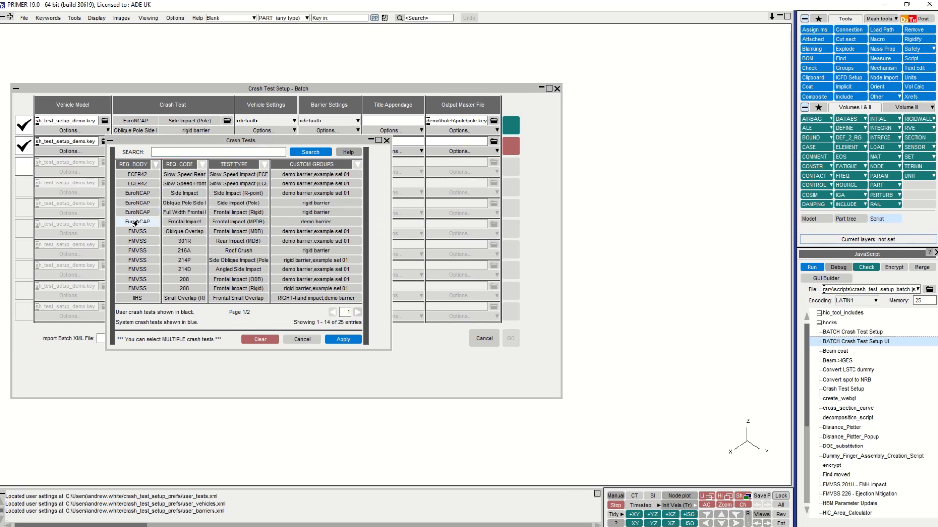
left_click(138, 212)
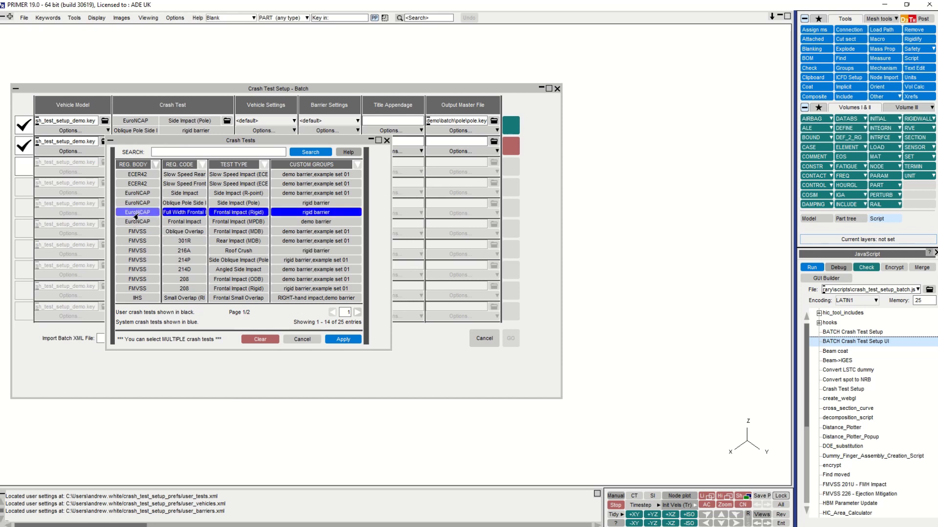
left_click(342, 339)
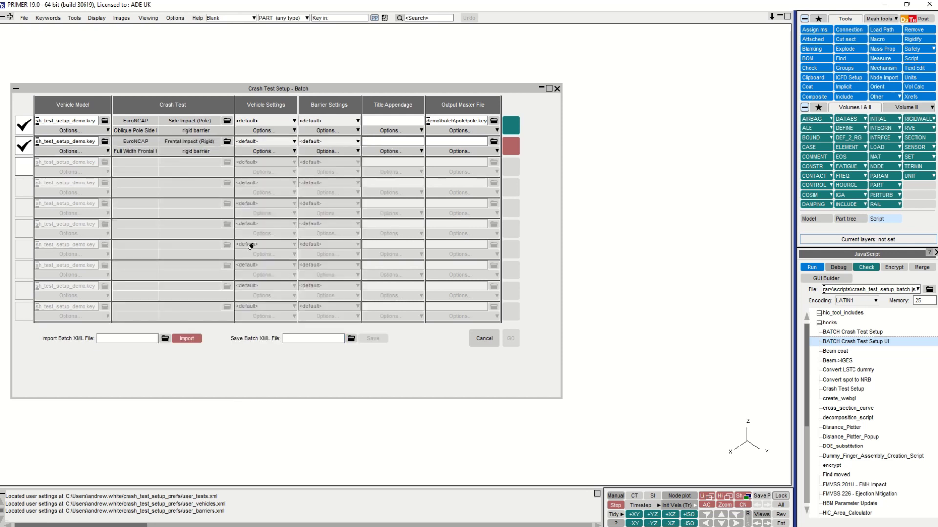
Set the second row's output file to batch\full_width\full_width.key.
left_click(491, 132)
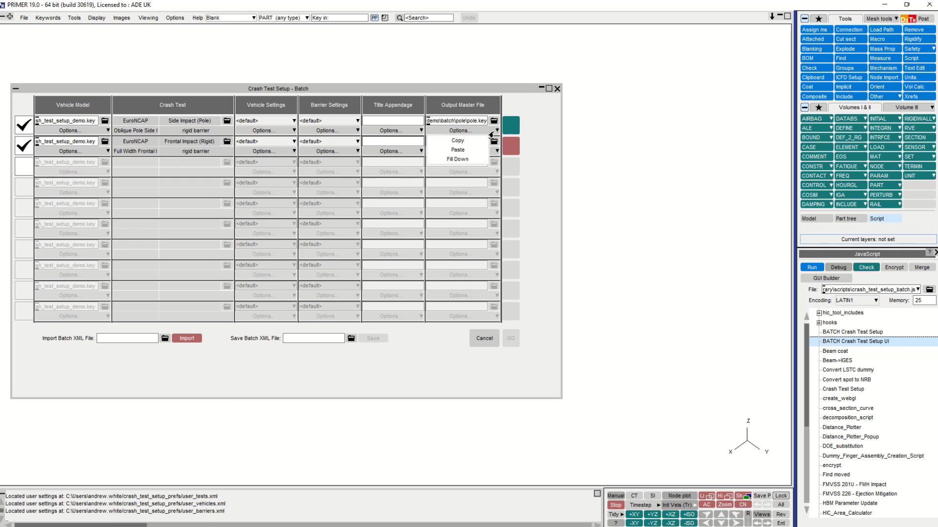
left_click(473, 163)
left_click(494, 142)
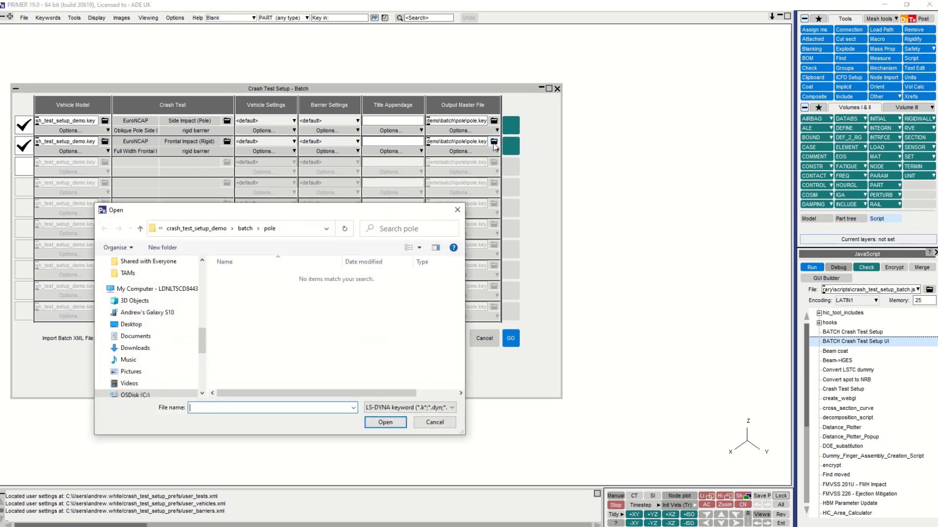
left_click(244, 233)
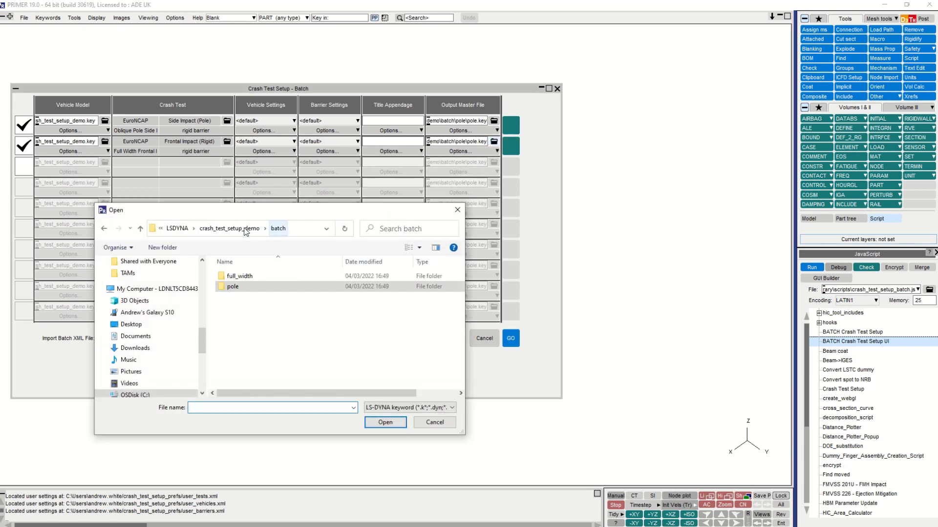
double_click(242, 272)
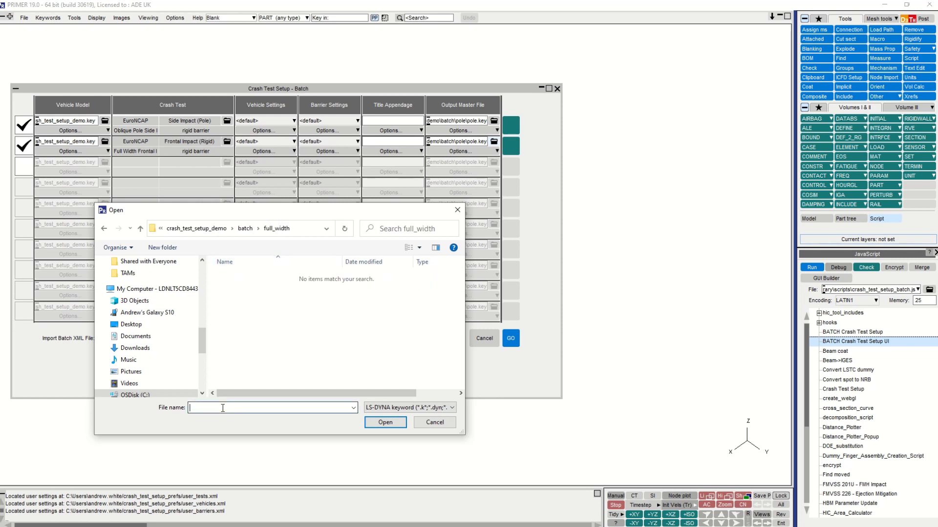
type("full_")
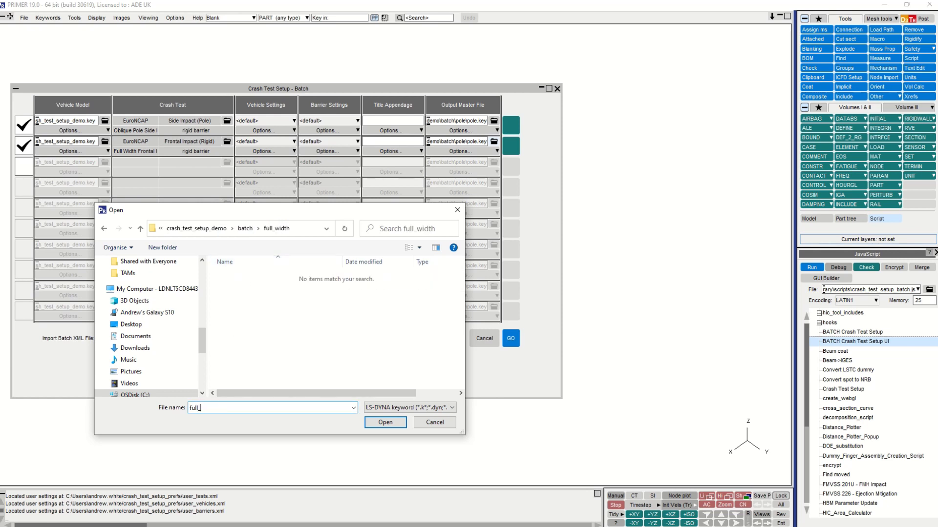
type("width.key")
left_click(384, 422)
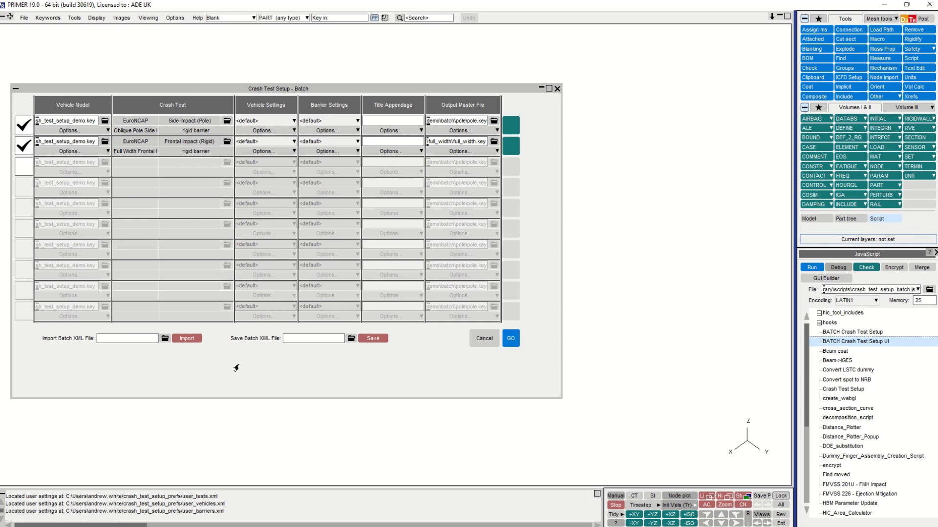
Run the batch, dismiss the results showing both entries succeeded, and bring up the model Read options.
left_click(510, 338)
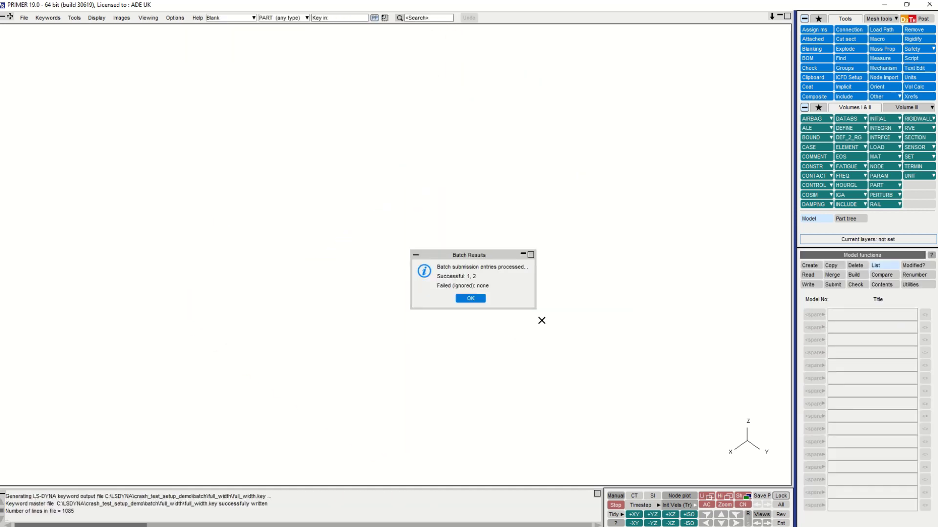
left_click(470, 299)
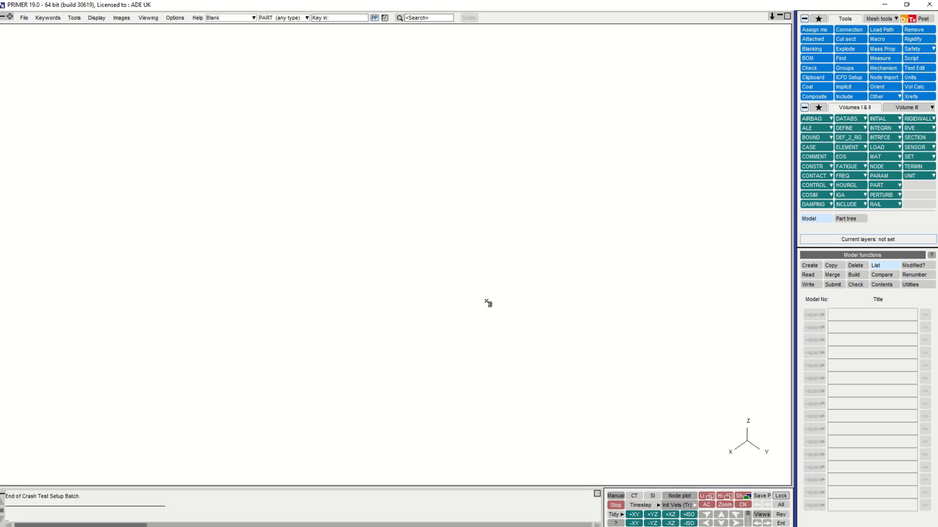
left_click(808, 275)
Read the pole side impact model batch\pole\pole.key in as M1.
left_click(924, 384)
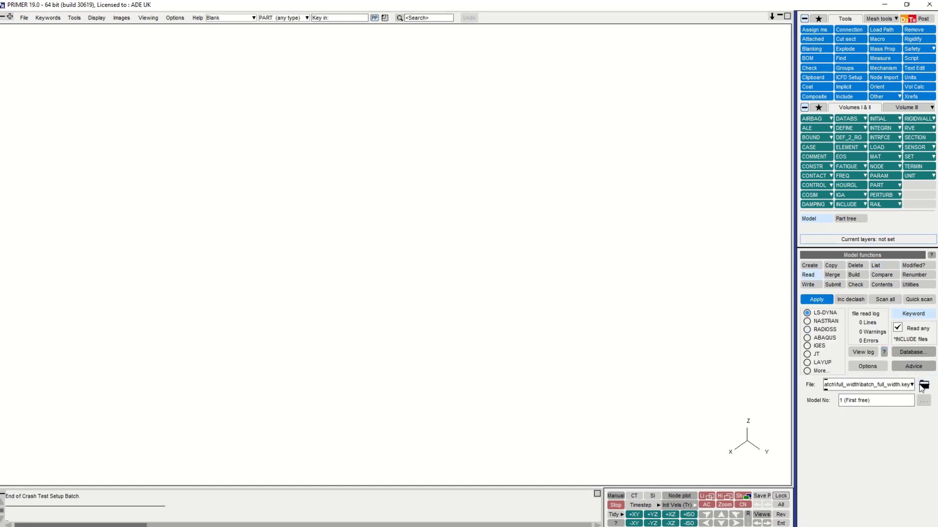
left_click(245, 228)
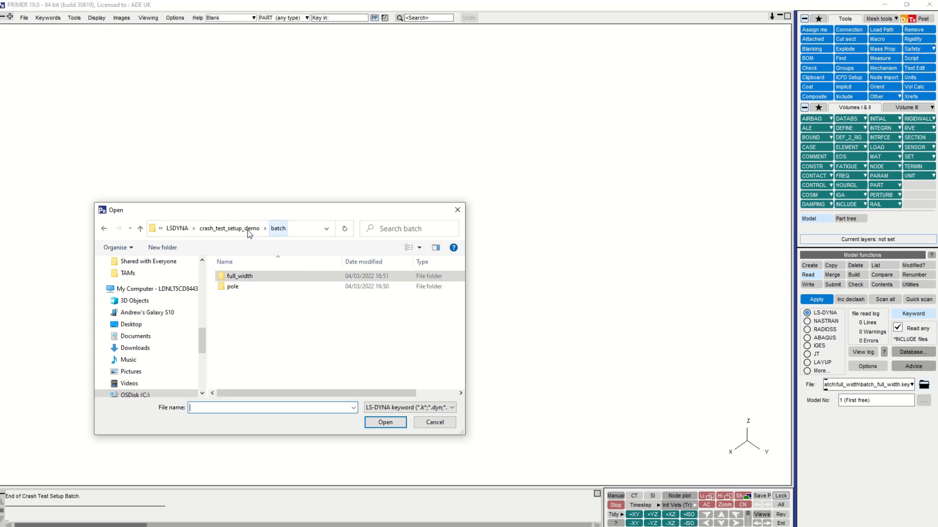
double_click(242, 286)
left_click(240, 276)
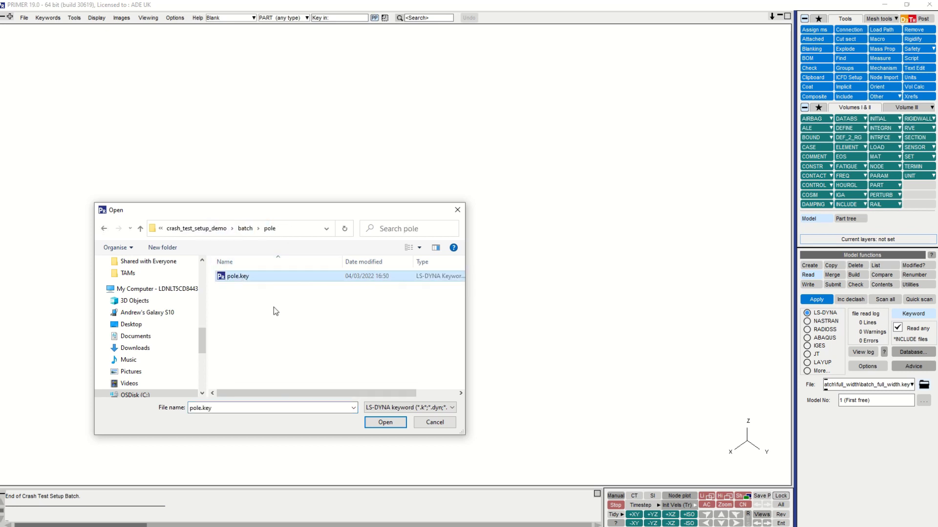
left_click(385, 423)
left_click(825, 300)
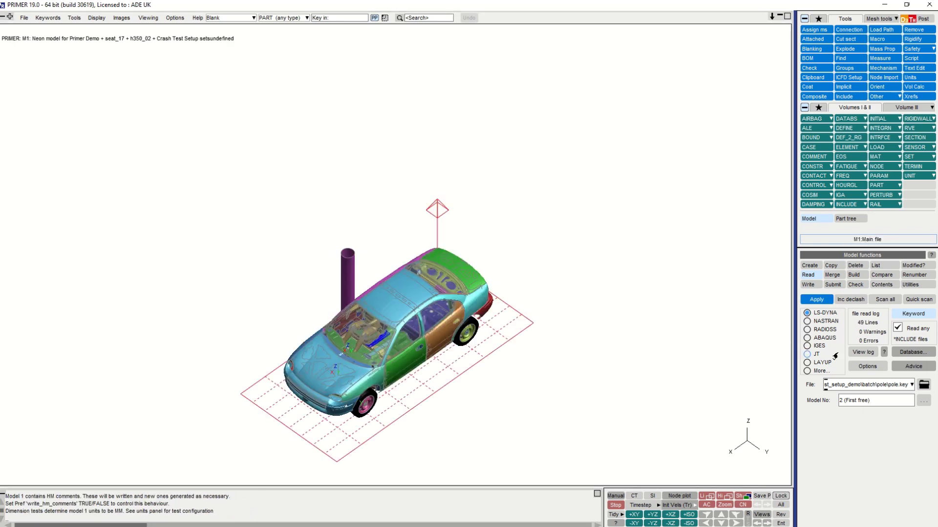
Read batch\full_width\full_width.key in as M2 and list the loaded models.
left_click(923, 386)
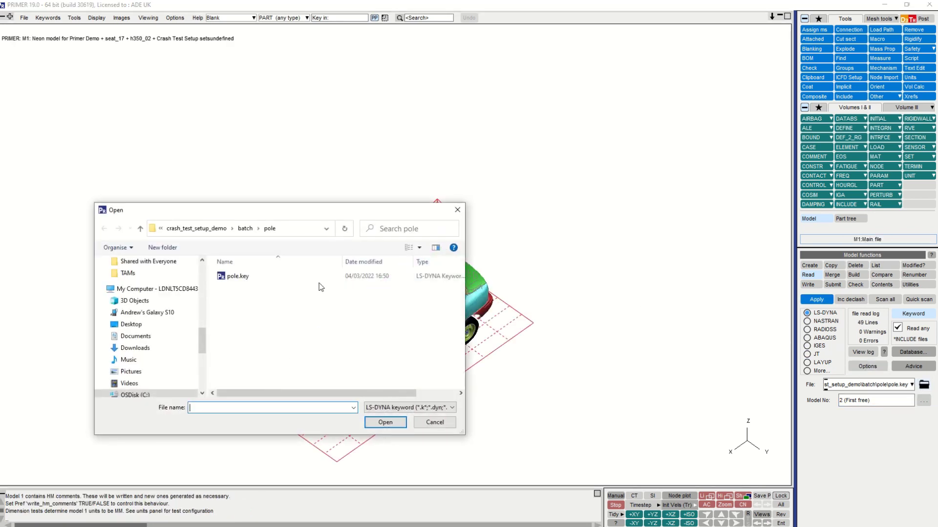
left_click(244, 228)
double_click(239, 276)
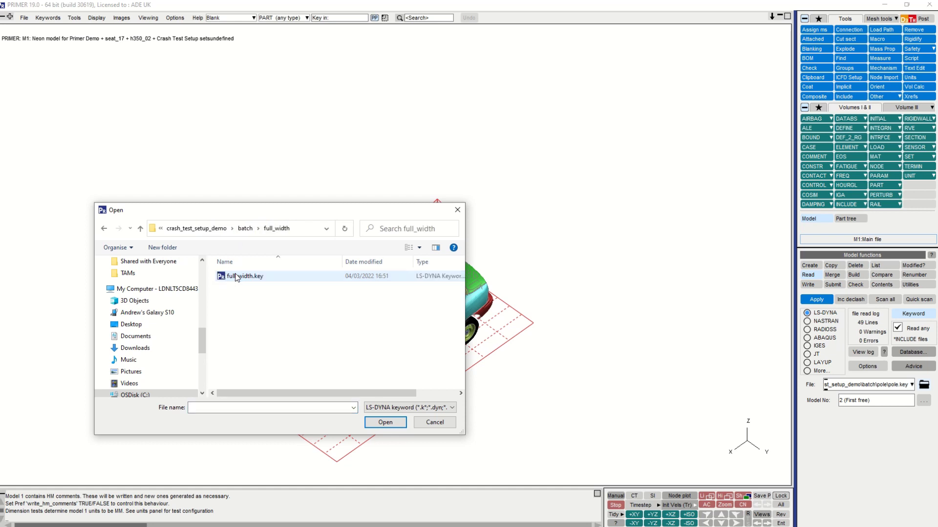
left_click(239, 276)
left_click(386, 422)
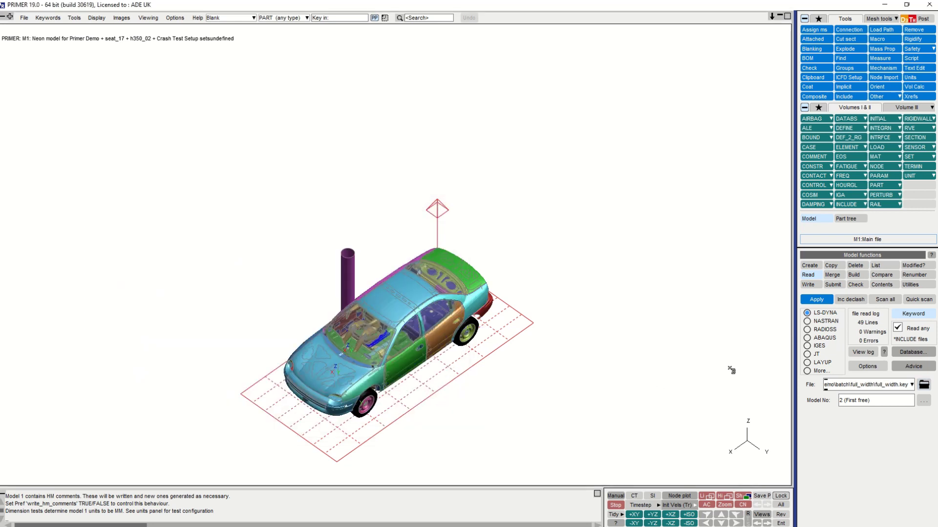
left_click(817, 300)
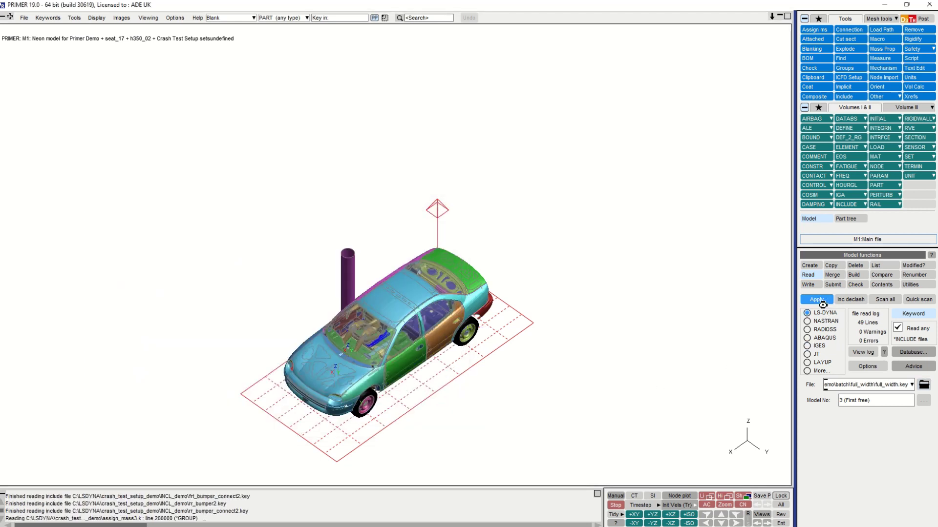
left_click(875, 265)
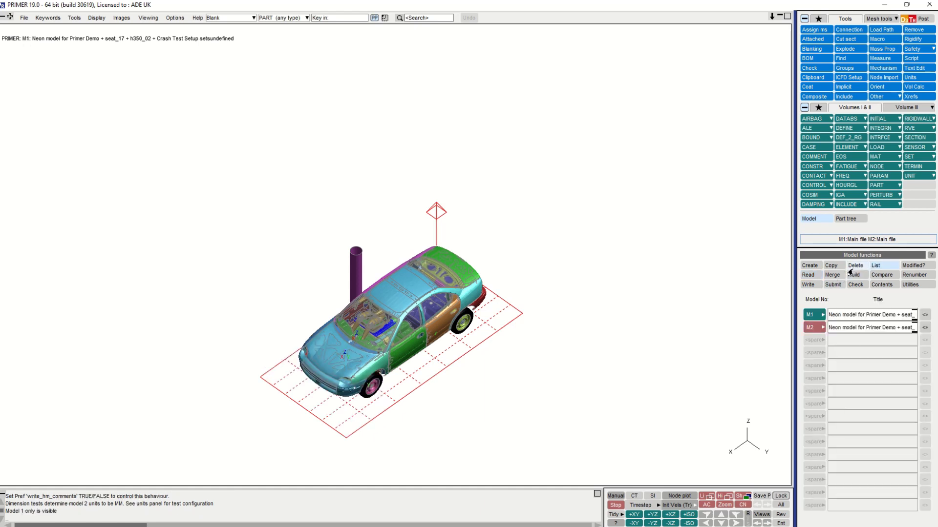